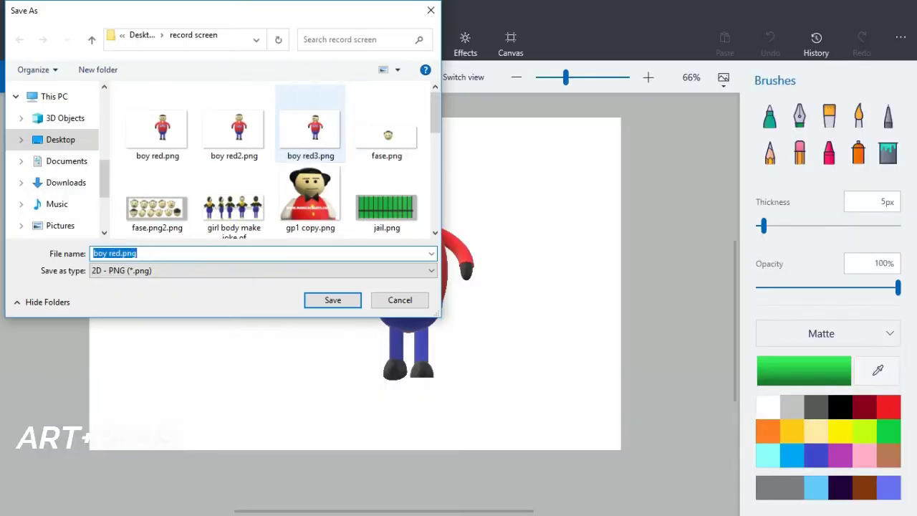
# - Save the current character pose as the 2D PNG file boy red4.png in the record screen folder
pyautogui.click(311, 125)
pyautogui.moveTo(142, 254); pyautogui.dragTo(121, 253)
pyautogui.write('4')
pyautogui.press('Return')
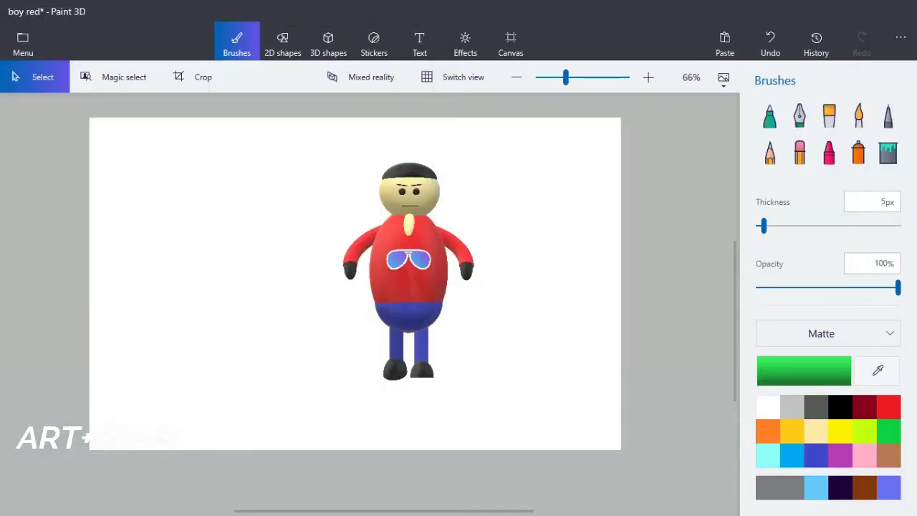
# - Select the character's head and rotate it around its vertical axis so the face looks sideways
pyautogui.click(409, 192)
pyautogui.click(509, 187)
pyautogui.click(409, 192)
pyautogui.moveTo(409, 259); pyautogui.dragTo(434, 262)
# - Tilt the character's arm and legs slightly to form a new pose
pyautogui.click(355, 248)
pyautogui.click(461, 248)
pyautogui.moveTo(511, 251); pyautogui.dragTo(511, 268)
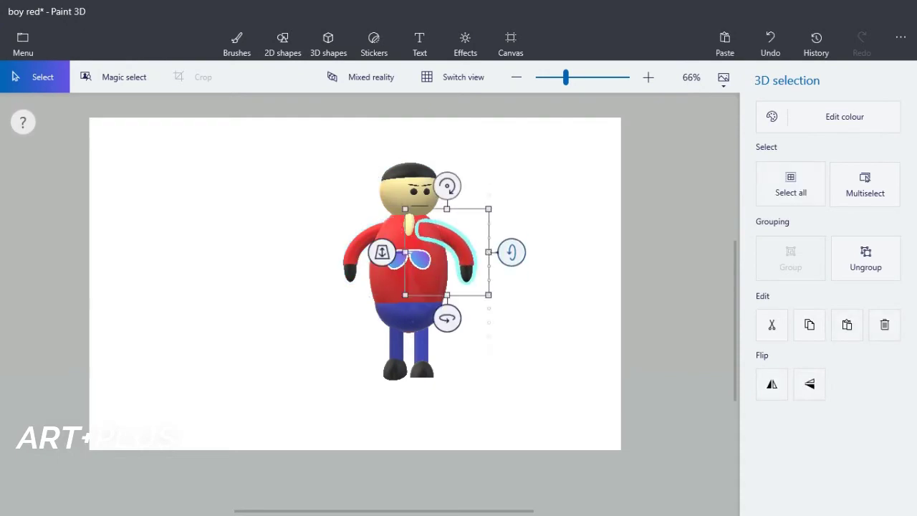
pyautogui.click(421, 348)
pyautogui.moveTo(474, 348); pyautogui.dragTo(474, 357)
pyautogui.click(396, 349)
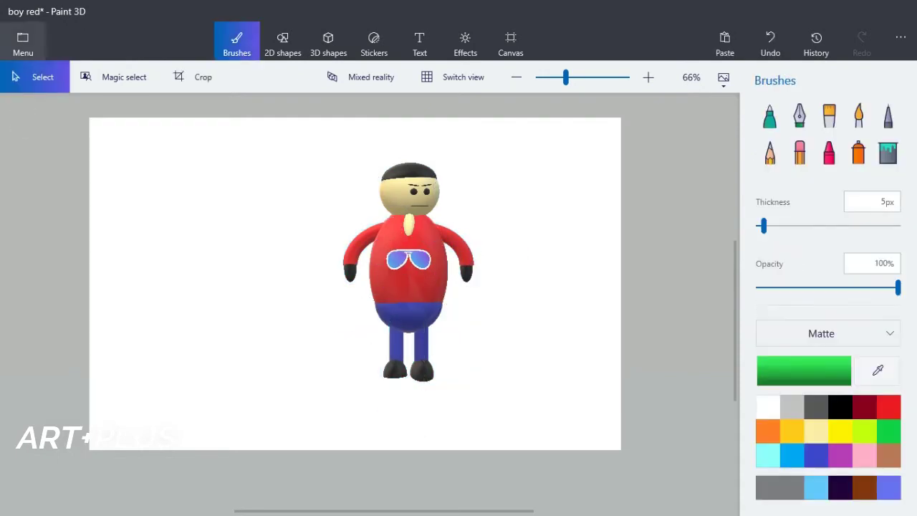
# - Leave Paint 3D and switch to Adobe Photoshop
pyautogui.click(23, 43)
pyautogui.press('Escape')
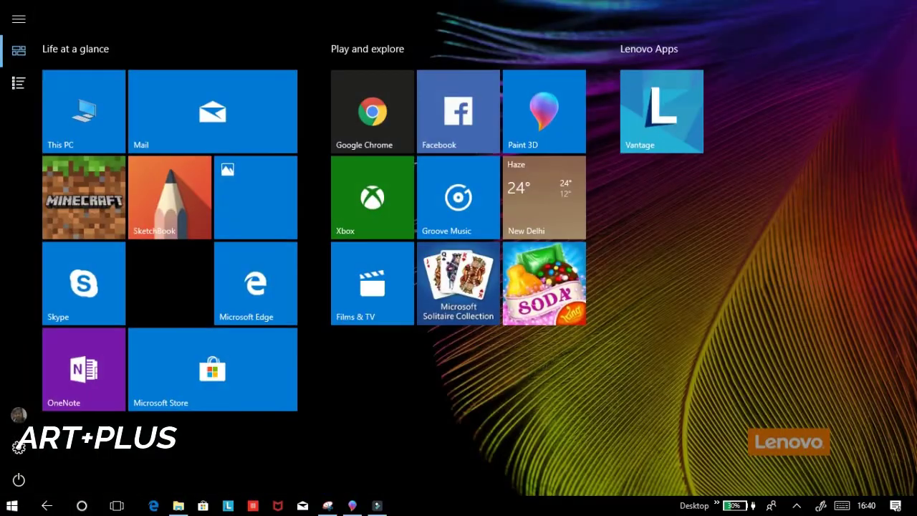
pyautogui.click(19, 82)
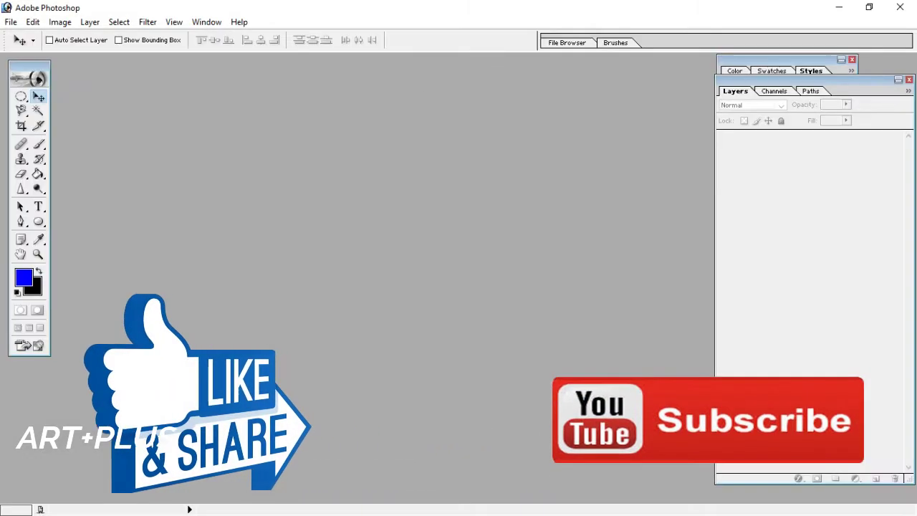
pyautogui.hotkey('ctrl', 'o')
pyautogui.moveTo(838, 138)
pyautogui.mouseDown()
pyautogui.moveTo(839, 249)
pyautogui.moveTo(839, 145)
pyautogui.mouseUp()
pyautogui.click(748, 109)
pyautogui.doubleClick(580, 165)
pyautogui.doubleClick(580, 165)
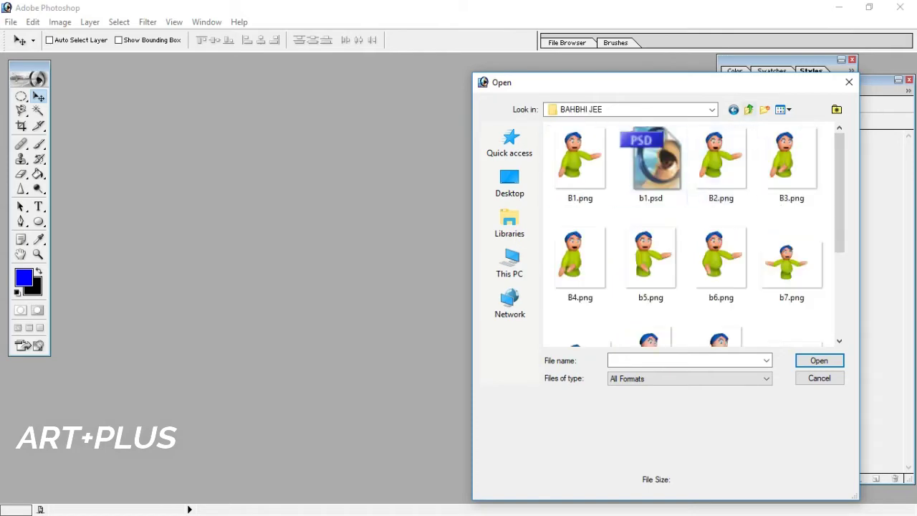
pyautogui.click(748, 110)
pyautogui.click(849, 82)
pyautogui.press('super')
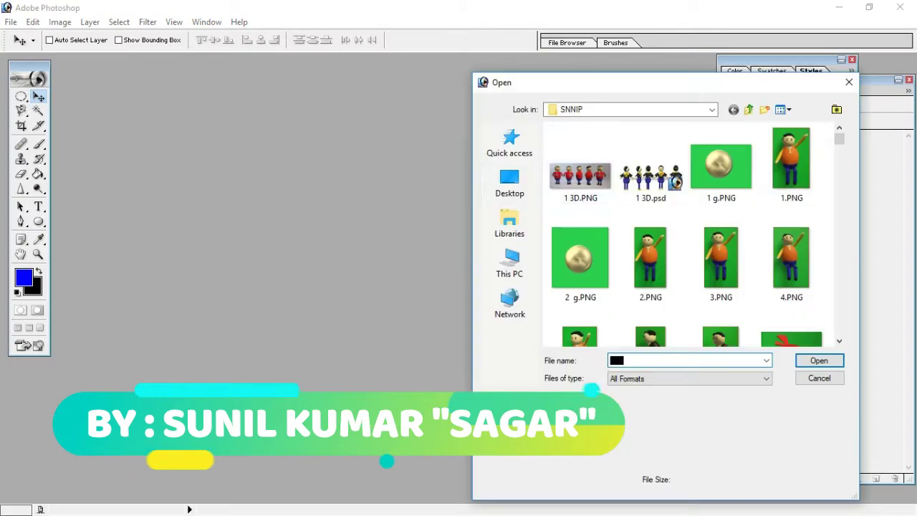
# - Open all six images from boy red.png to boy red6.png from the record screen folder on the Desktop
pyautogui.click(509, 182)
pyautogui.scroll(-3, 691, 232)
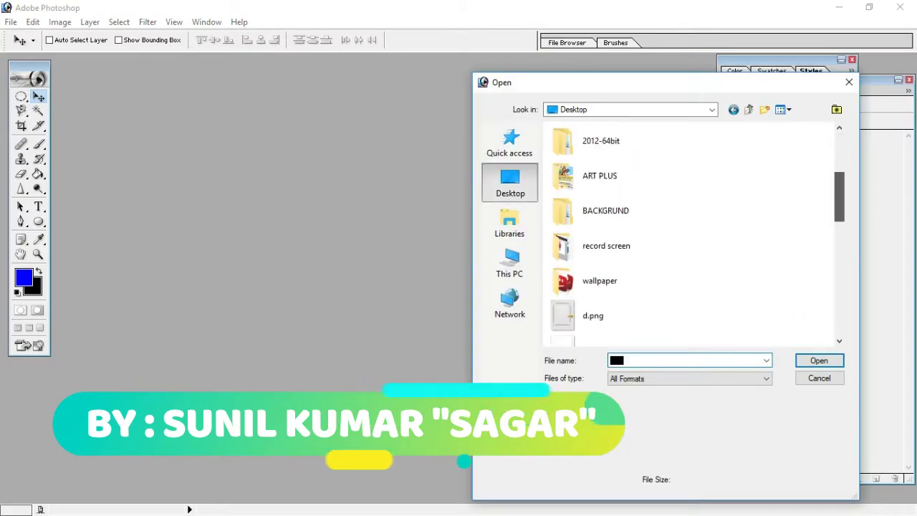
pyautogui.doubleClick(580, 244)
pyautogui.click(580, 169)
pyautogui.keyDown('shift'); pyautogui.click(791, 168); pyautogui.keyUp('shift')
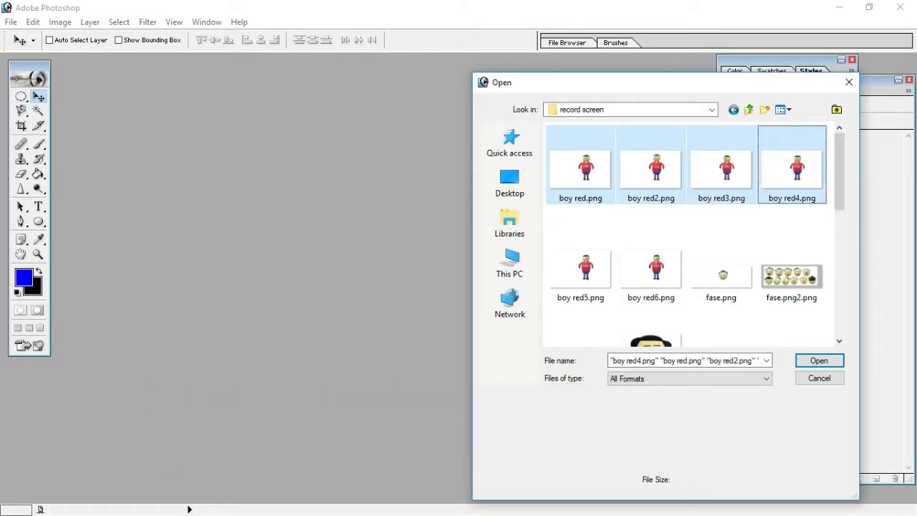
pyautogui.keyDown('shift'); pyautogui.click(650, 267); pyautogui.keyUp('shift')
pyautogui.click(818, 360)
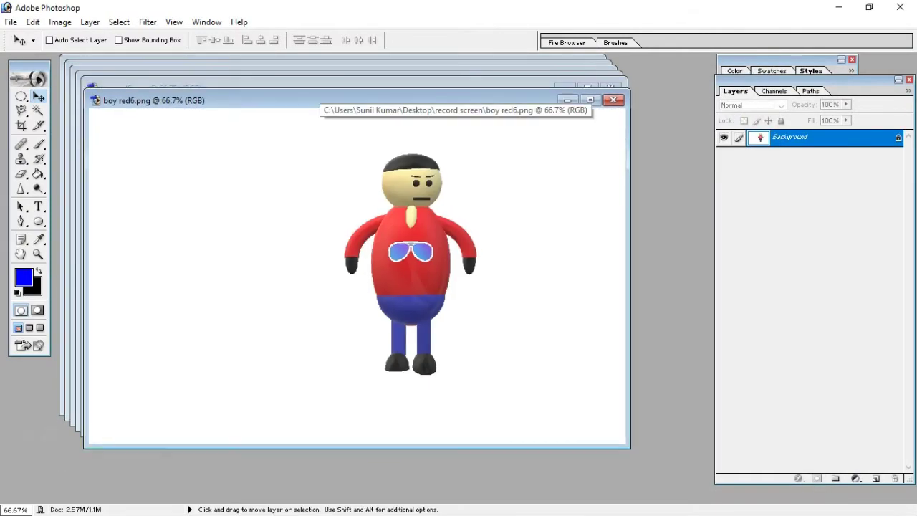
# - Erase the white background of boy red6.png with the Magic Eraser and move its window aside
pyautogui.click(21, 158)
pyautogui.rightClick(20, 174)
pyautogui.click(88, 199)
pyautogui.click(243, 172)
pyautogui.moveTo(268, 100); pyautogui.dragTo(262, 195)
# - Make the white backgrounds of boy red5.png and boy red4.png transparent, moving each finished window out of the way
pyautogui.click(272, 129)
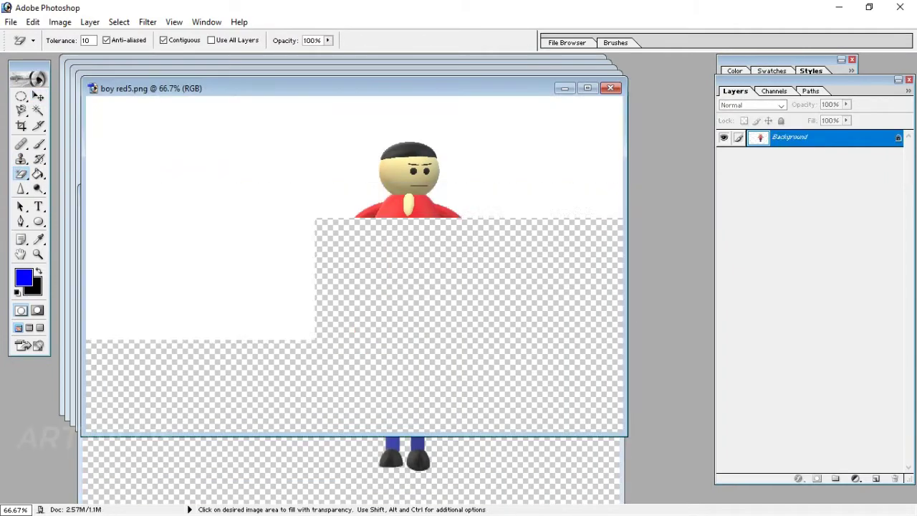
pyautogui.click(287, 143)
pyautogui.moveTo(352, 83); pyautogui.dragTo(346, 197)
pyautogui.click(315, 144)
pyautogui.click(315, 143)
pyautogui.moveTo(353, 78); pyautogui.dragTo(352, 174)
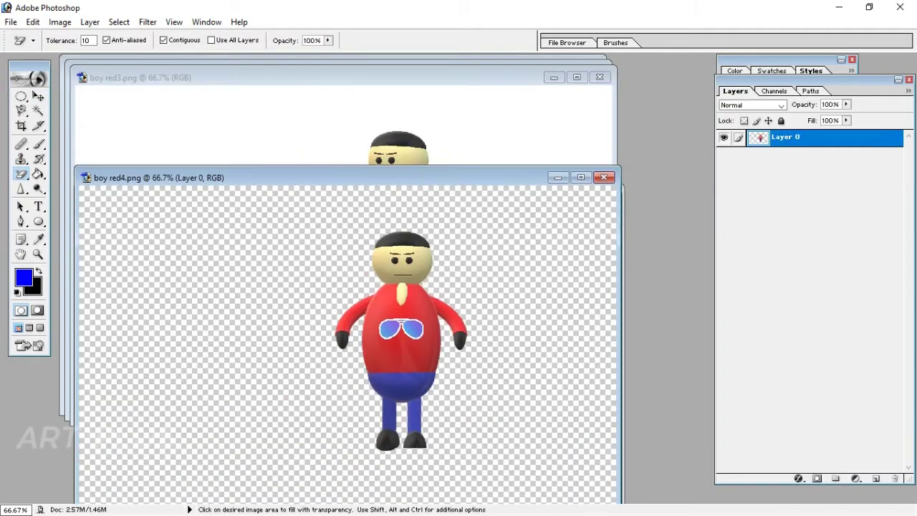
# - Make the white backgrounds of boy red3.png, boy red2.png and boy red.png transparent with the Magic Eraser
pyautogui.click(315, 133)
pyautogui.click(315, 133)
pyautogui.click(315, 125)
pyautogui.moveTo(343, 78)
pyautogui.mouseDown()
pyautogui.moveTo(343, 167)
pyautogui.moveTo(338, 142)
pyautogui.mouseUp()
pyautogui.click(315, 126)
pyautogui.click(315, 107)
pyautogui.click(316, 108)
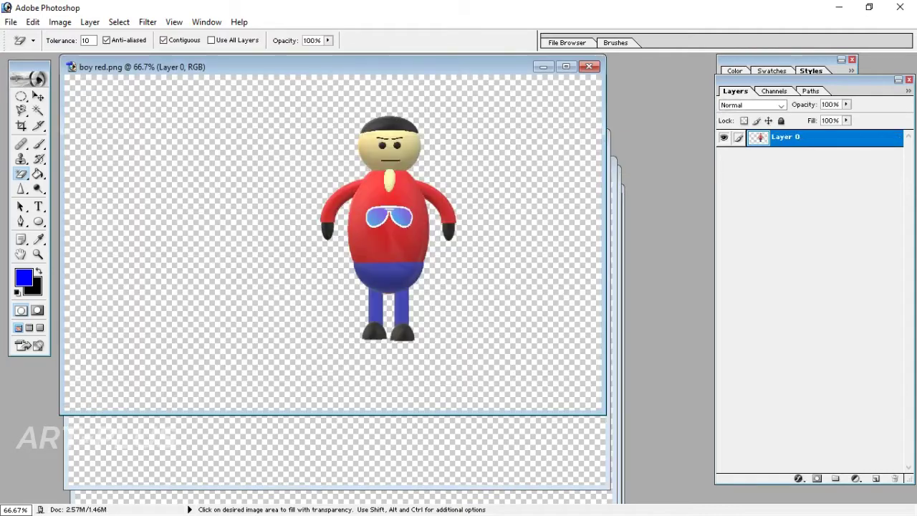
# - Arrange the boy red2.png and boy red.png windows side by side, ready for the Move tool
pyautogui.moveTo(334, 67); pyautogui.dragTo(344, 111)
pyautogui.click(337, 474)
pyautogui.click(38, 96)
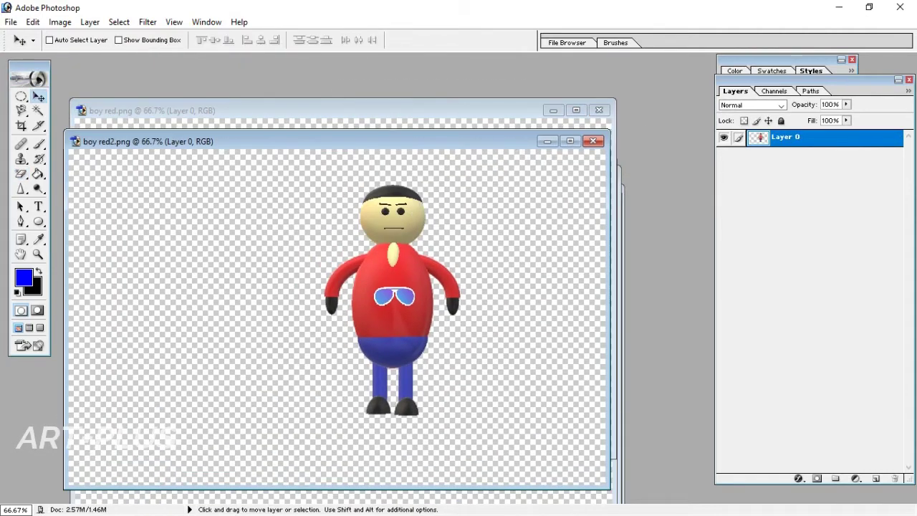
pyautogui.moveTo(316, 142); pyautogui.dragTo(185, 112)
pyautogui.moveTo(508, 109); pyautogui.dragTo(710, 112)
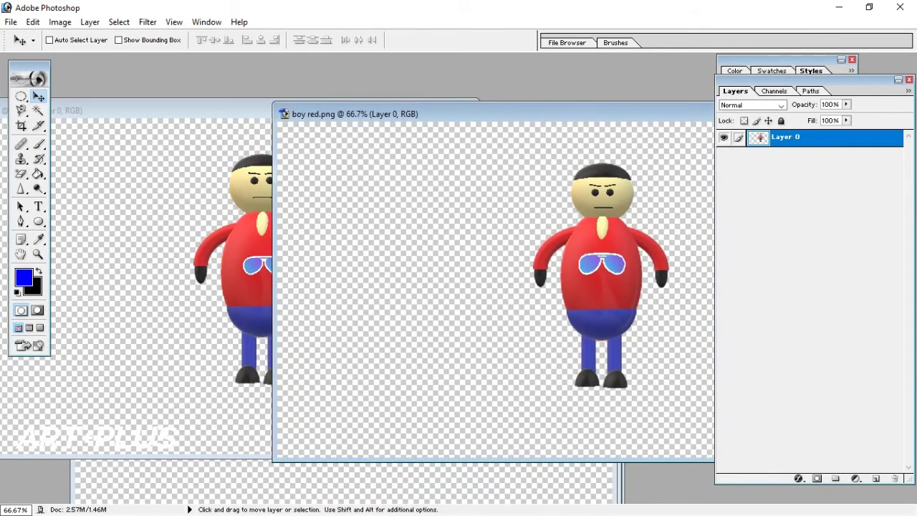
# - Copy the boy red.png figure onto the one in boy red2.png and scale it to about 102.5% wide and 103.9% high
pyautogui.moveTo(602, 269); pyautogui.dragTo(262, 262)
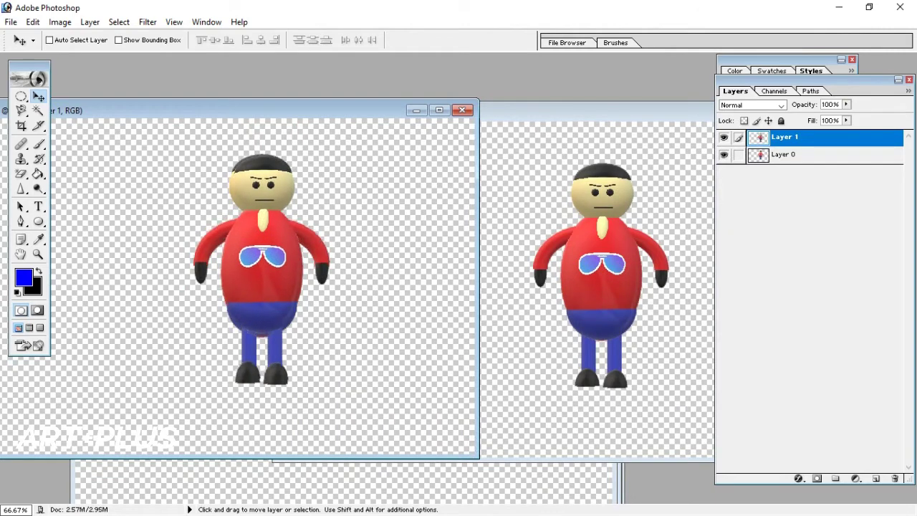
pyautogui.hotkey('ctrl', 't')
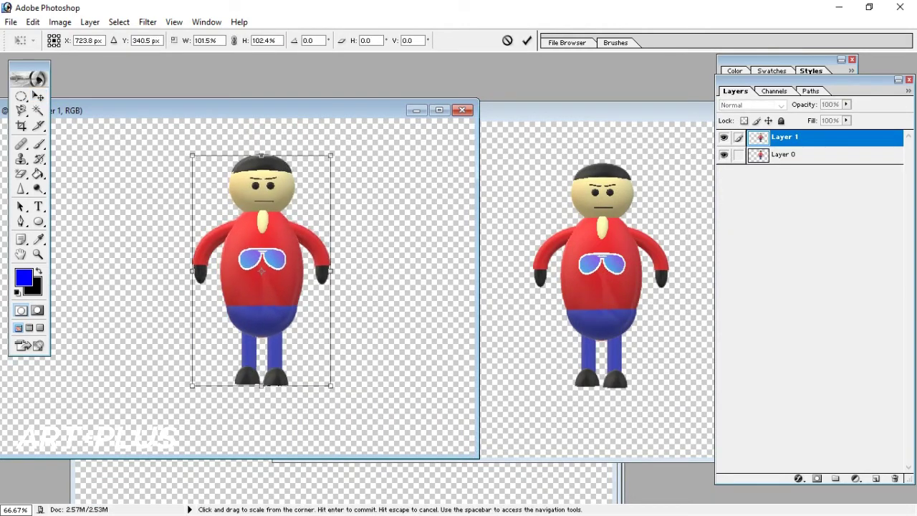
pyautogui.moveTo(330, 385); pyautogui.dragTo(331, 389)
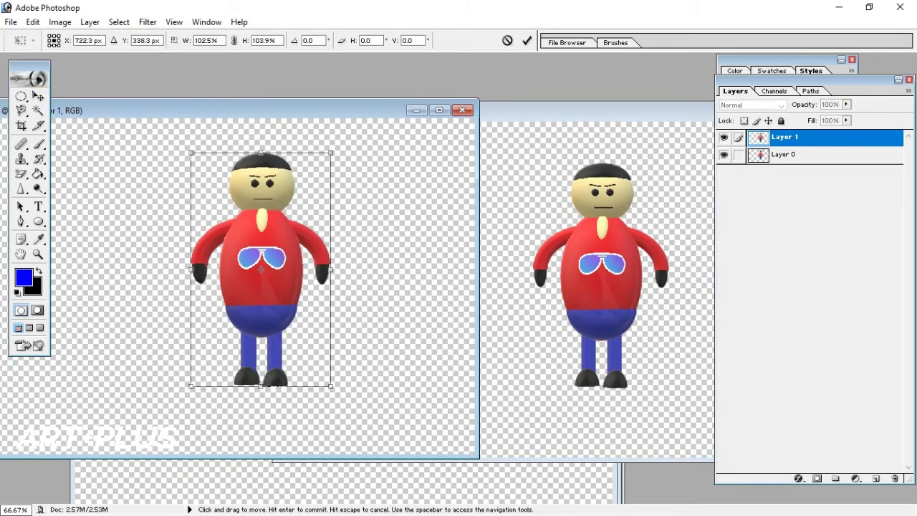
pyautogui.press('Return')
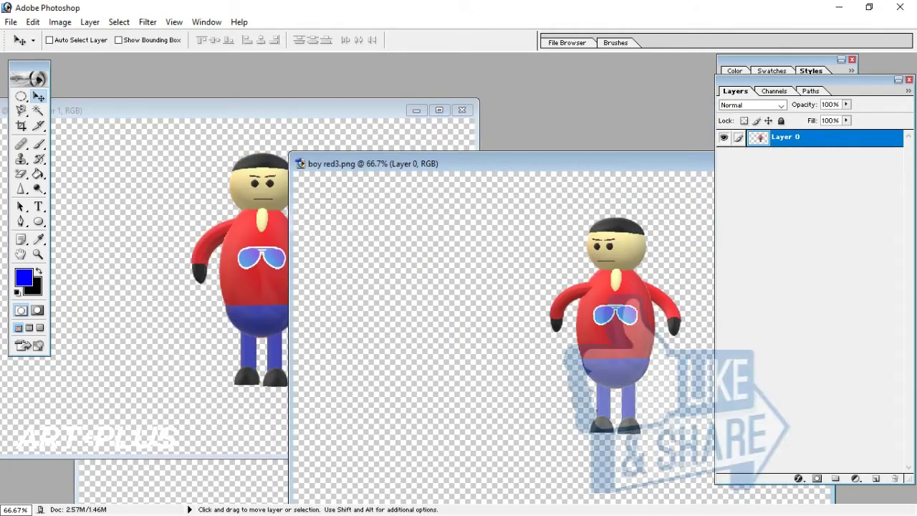
# - Copy the boy red3.png figure into boy red2.png and transform it to cover the figures beneath
pyautogui.moveTo(615, 315); pyautogui.dragTo(259, 253)
pyautogui.hotkey('ctrl', 't')
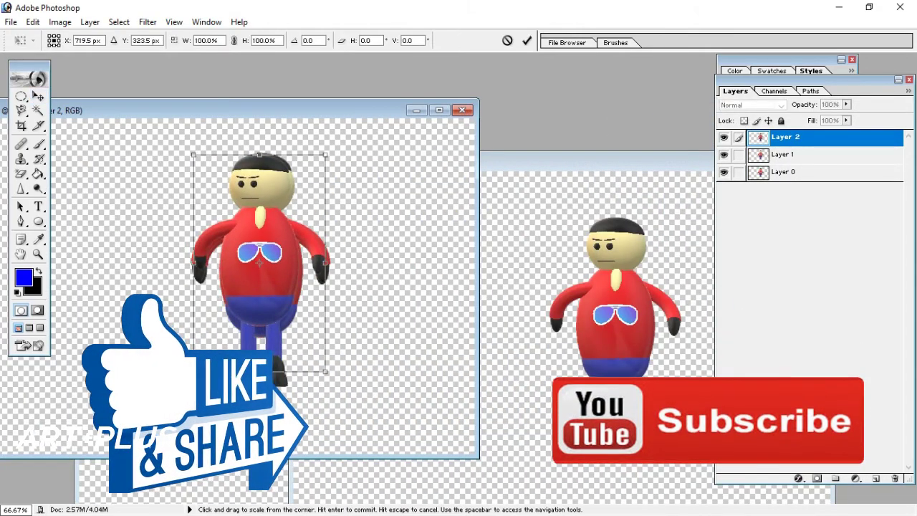
pyautogui.press('Return')
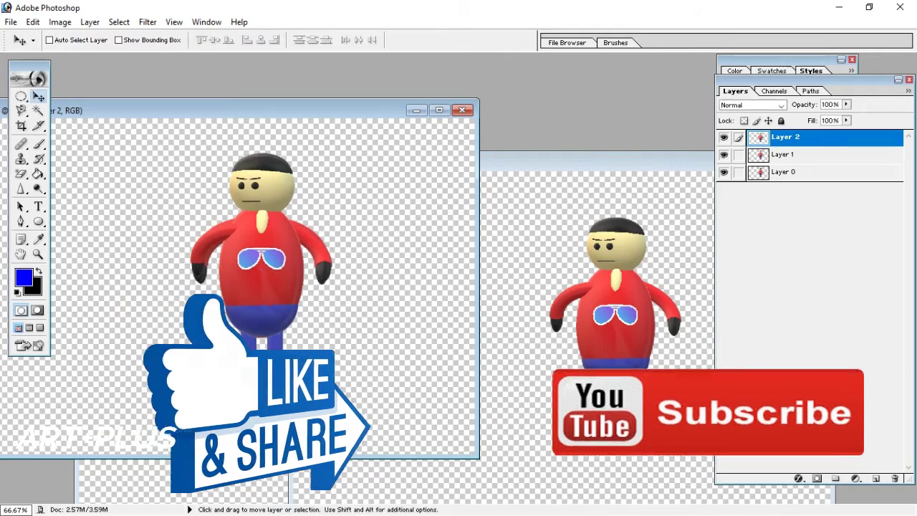
# - Move the boy red3.png window clear and close it without saving
pyautogui.moveTo(599, 162); pyautogui.dragTo(385, 195)
pyautogui.click(603, 196)
pyautogui.press('n')
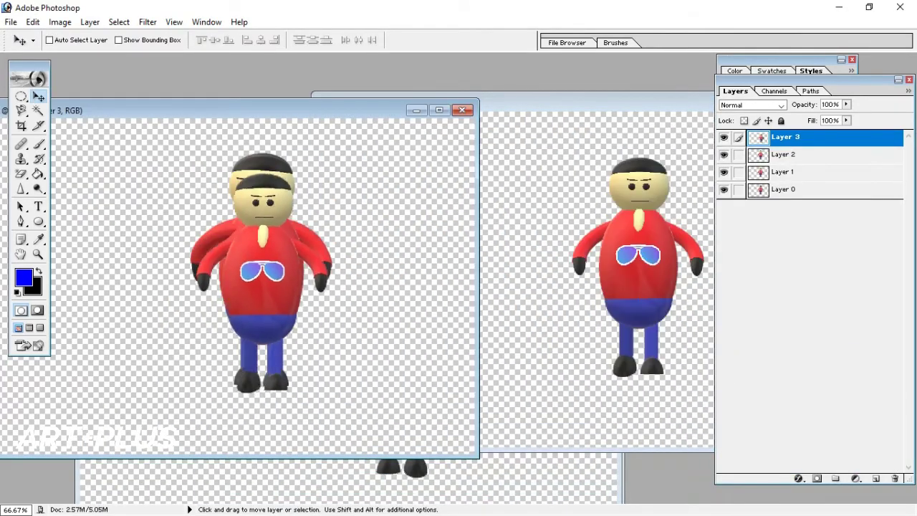
# - Scale the boy red4 figure on Layer 3 to about 110.7% wide and 106.7% high over the lower figures
pyautogui.hotkey('ctrl', 't')
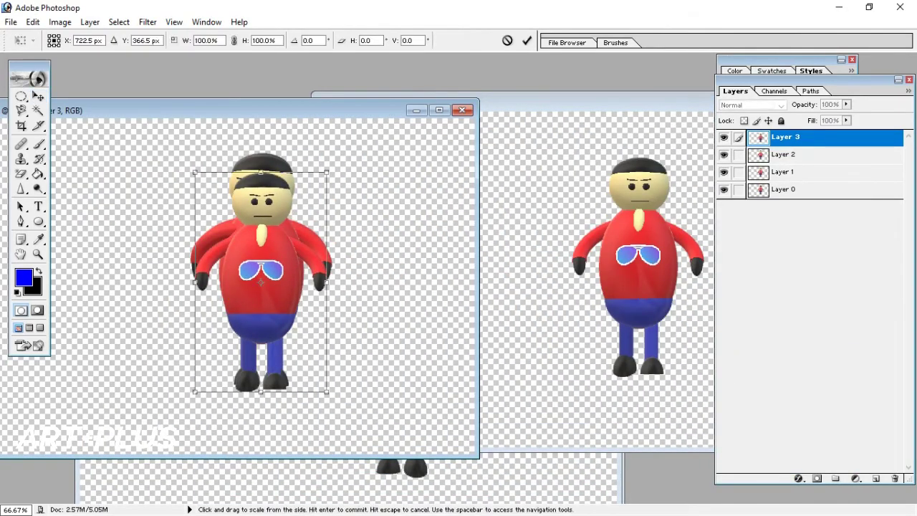
pyautogui.moveTo(326, 391)
pyautogui.mouseDown()
pyautogui.moveTo(339, 397)
pyautogui.moveTo(340, 387)
pyautogui.mouseUp()
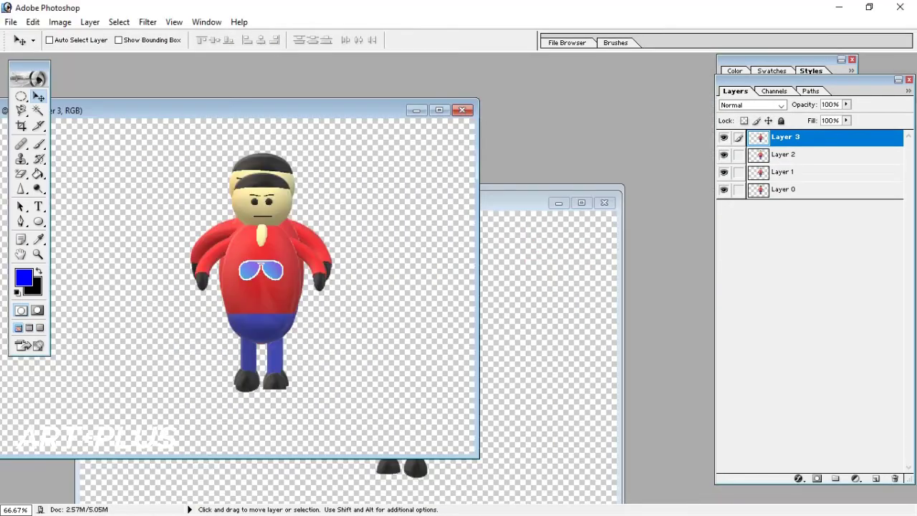
pyautogui.hotkey('ctrl', 't')
pyautogui.moveTo(326, 172); pyautogui.dragTo(334, 157)
pyautogui.moveTo(195, 158); pyautogui.dragTo(188, 157)
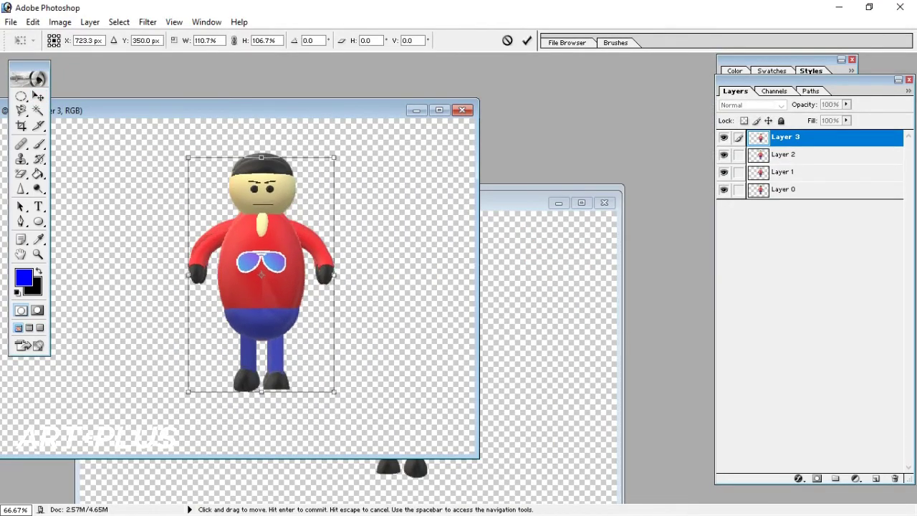
pyautogui.press('Return')
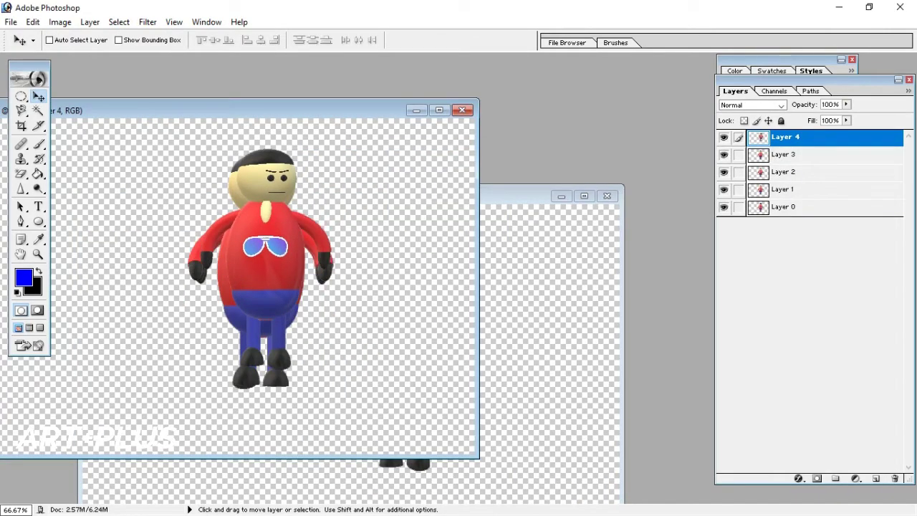
# - Scale the Layer 4 figure to about 113.7% wide and 108.8% high and align it with the figures beneath
pyautogui.hotkey('ctrl', 't')
pyautogui.moveTo(337, 265); pyautogui.dragTo(351, 266)
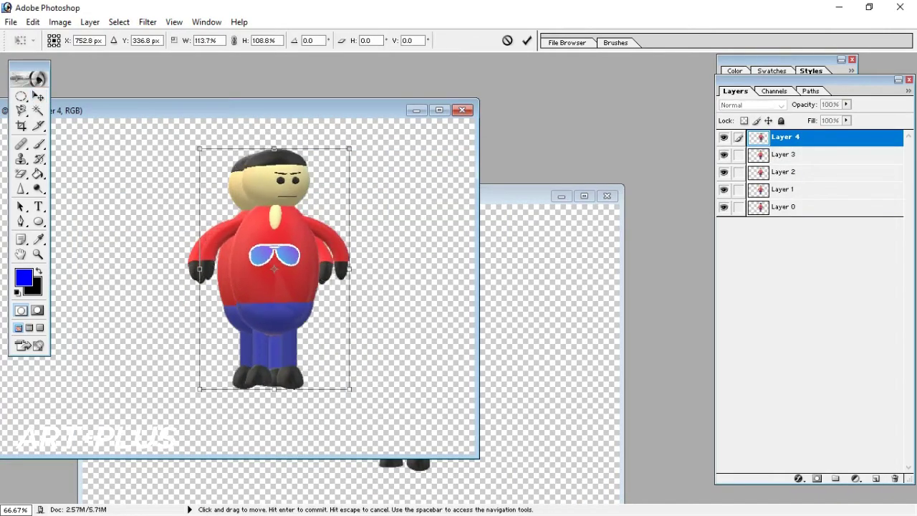
pyautogui.moveTo(274, 265); pyautogui.dragTo(265, 267)
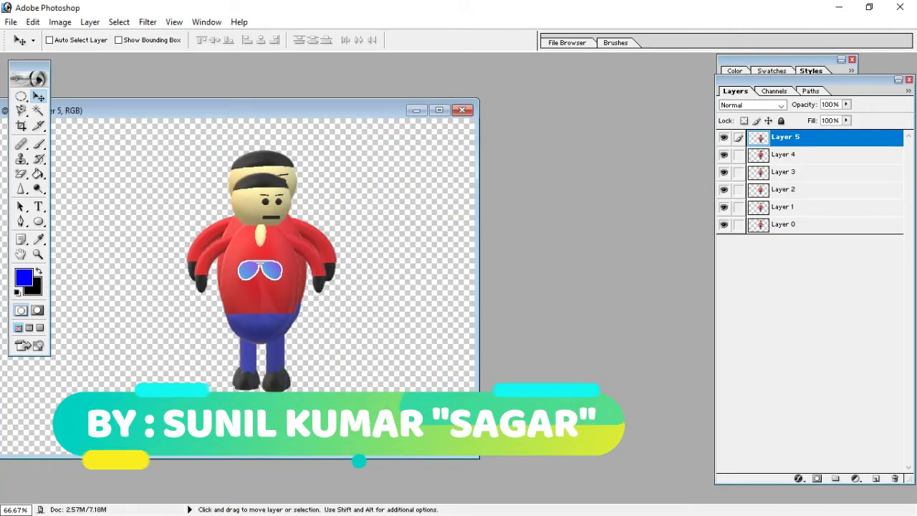
# - Scale the Layer 5 figure to about 108.1% wide and stretch its height to align head and feet with the lower figures
pyautogui.moveTo(261, 268); pyautogui.dragTo(261, 263)
pyautogui.hotkey('ctrl', 't')
pyautogui.moveTo(326, 278); pyautogui.dragTo(338, 278)
pyautogui.moveTo(265, 168); pyautogui.dragTo(265, 150)
pyautogui.moveTo(266, 265); pyautogui.dragTo(260, 265)
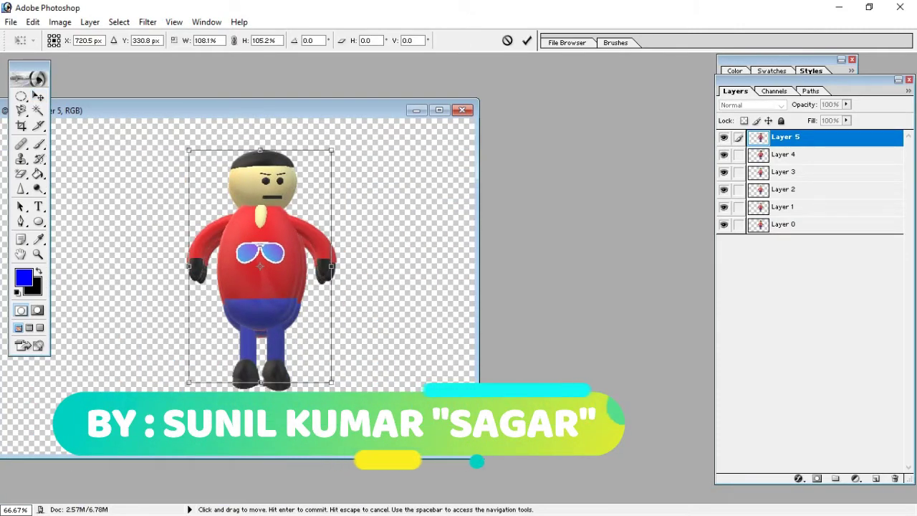
pyautogui.moveTo(260, 388); pyautogui.dragTo(260, 392)
pyautogui.press('Return')
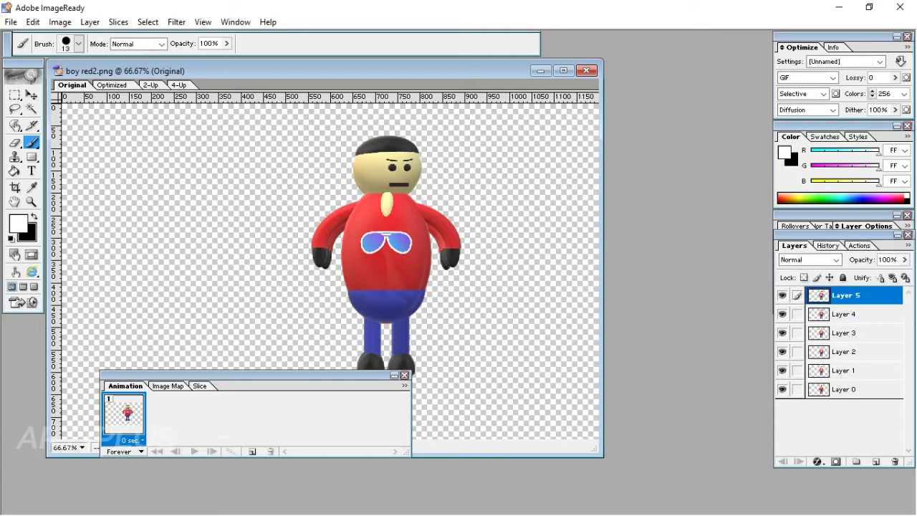
# - In ImageReady, leave only Layer 0 visible in the first animation frame and set its delay to 0.2 seconds
pyautogui.click(781, 314)
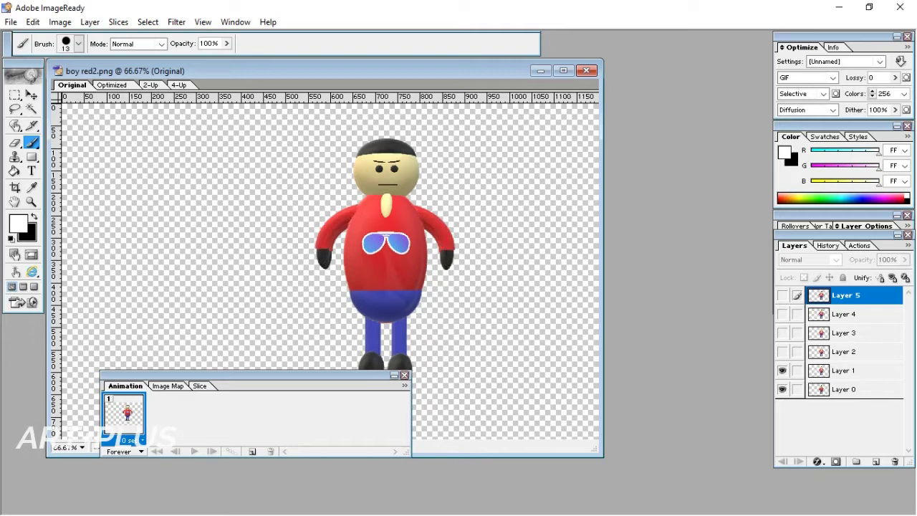
pyautogui.click(781, 371)
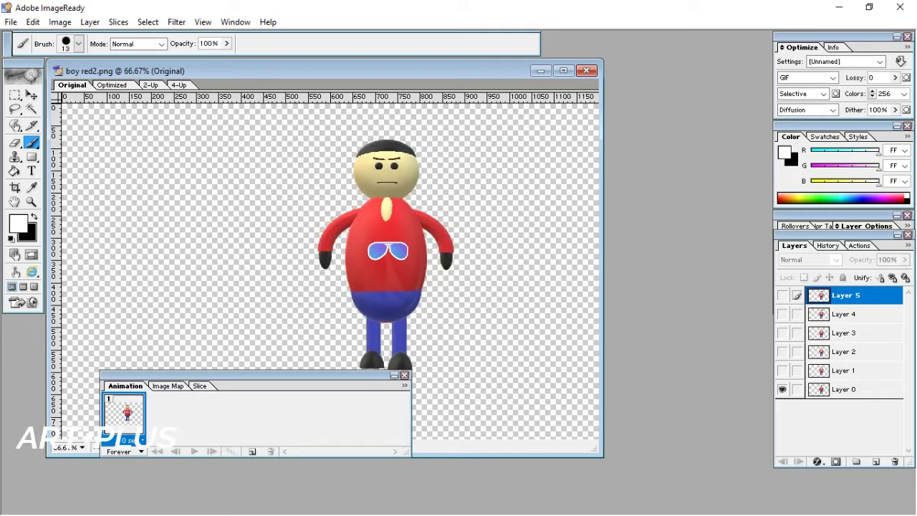
pyautogui.click(127, 439)
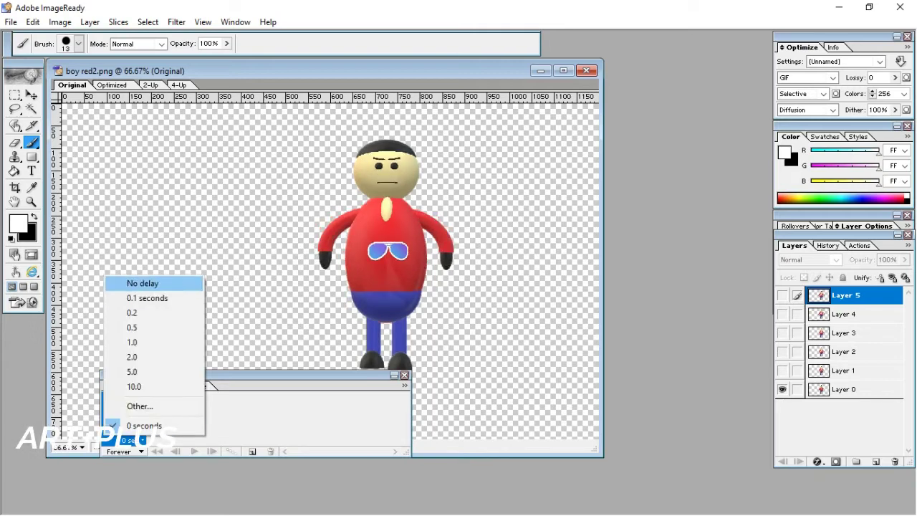
pyautogui.click(131, 312)
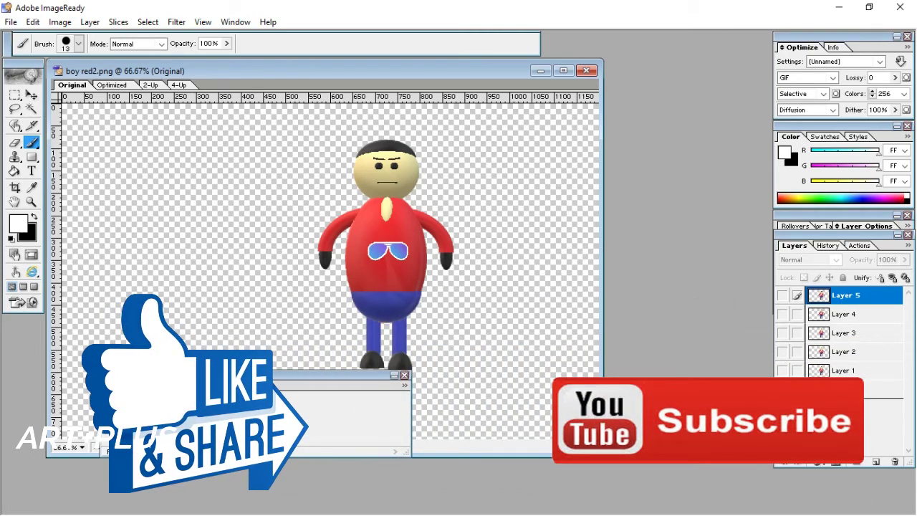
# - Show only Layer 1 in the second animation frame, and add a third frame that shows only Layer 2
pyautogui.click(782, 370)
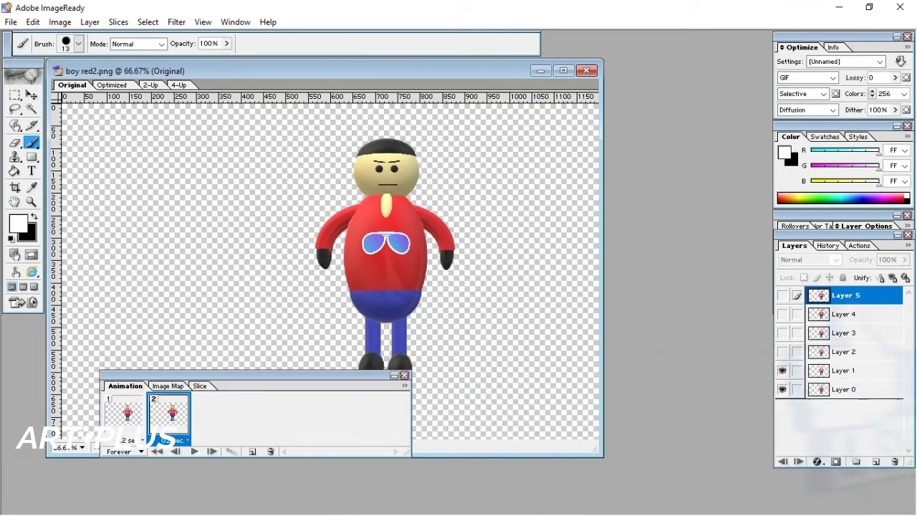
pyautogui.click(782, 390)
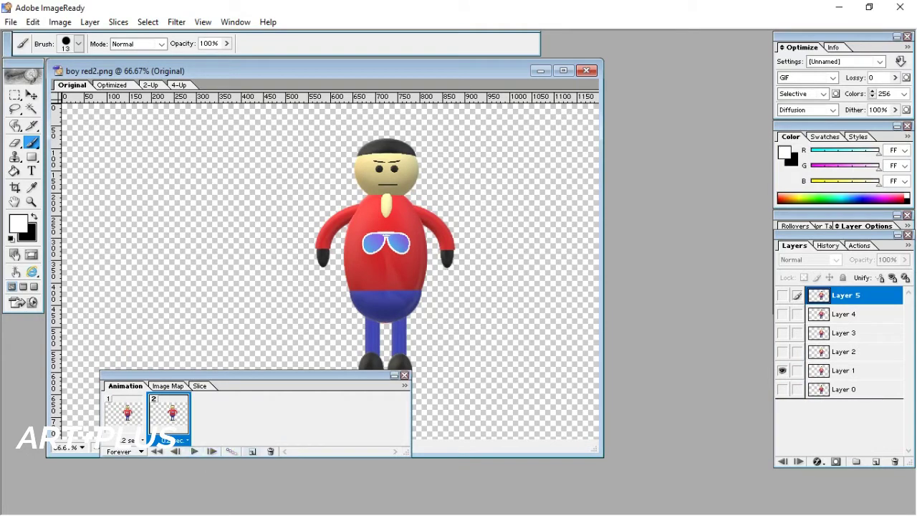
pyautogui.click(252, 451)
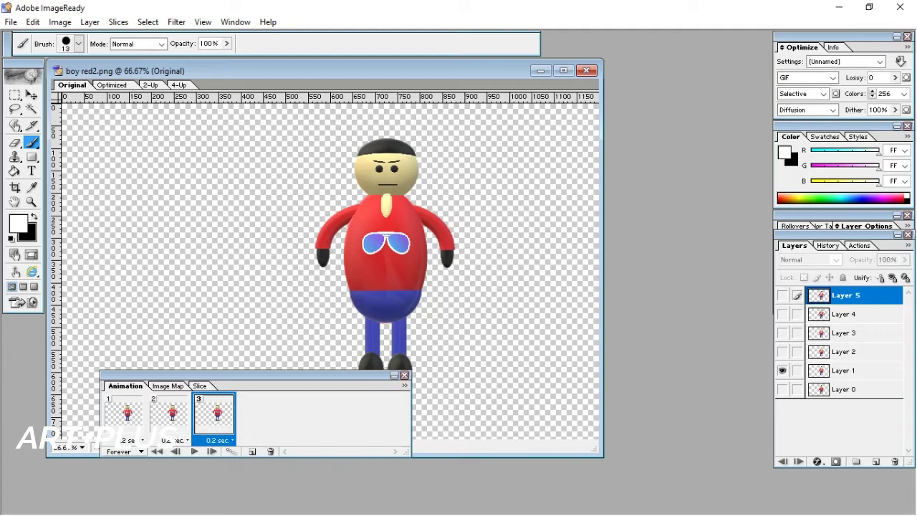
pyautogui.click(782, 352)
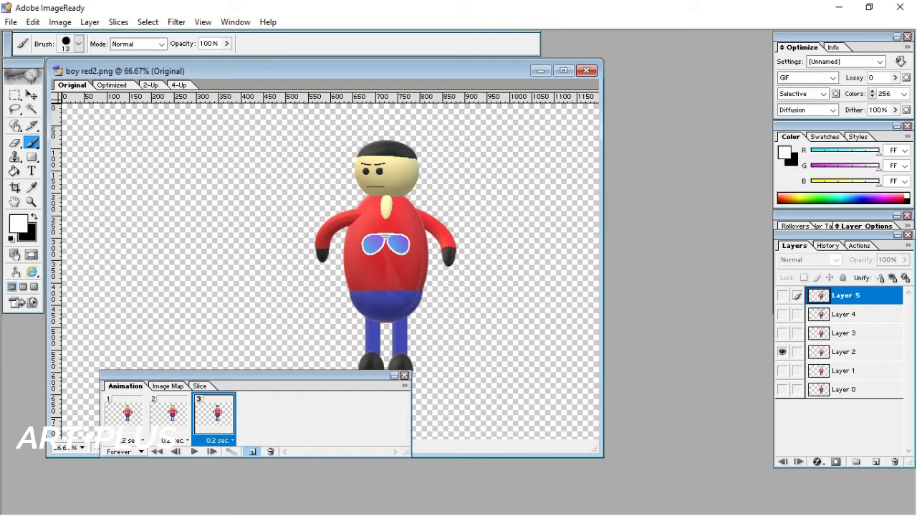
# - Add frames 4, 5 and 6 to the animation, showing only Layer 3, Layer 4 and Layer 5 respectively
pyautogui.click(252, 451)
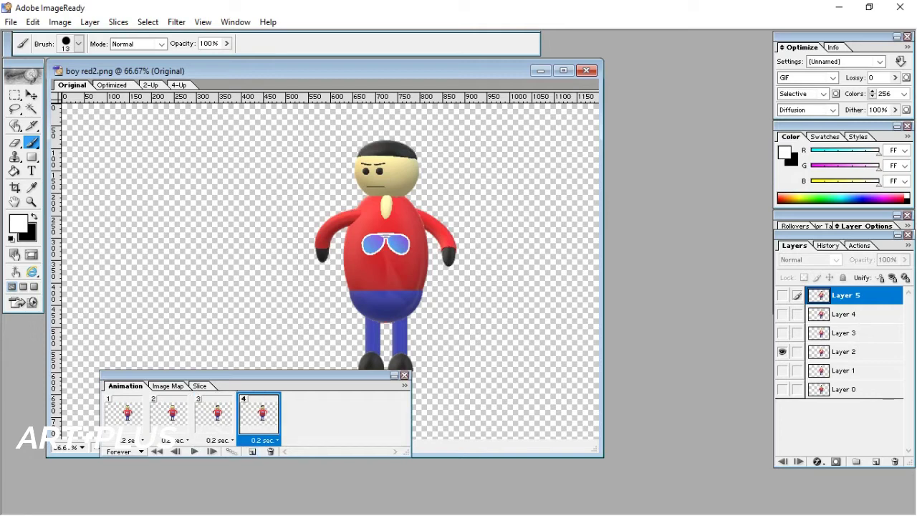
pyautogui.click(782, 333)
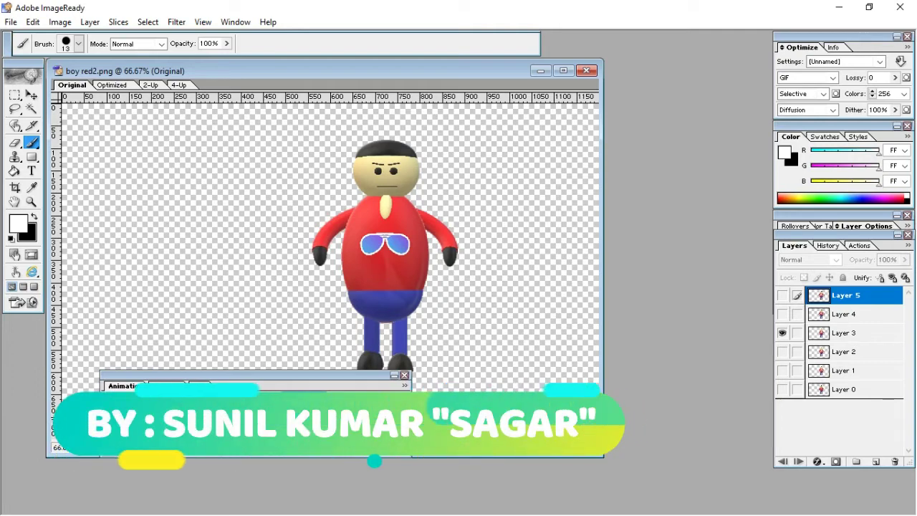
pyautogui.click(782, 314)
pyautogui.click(782, 333)
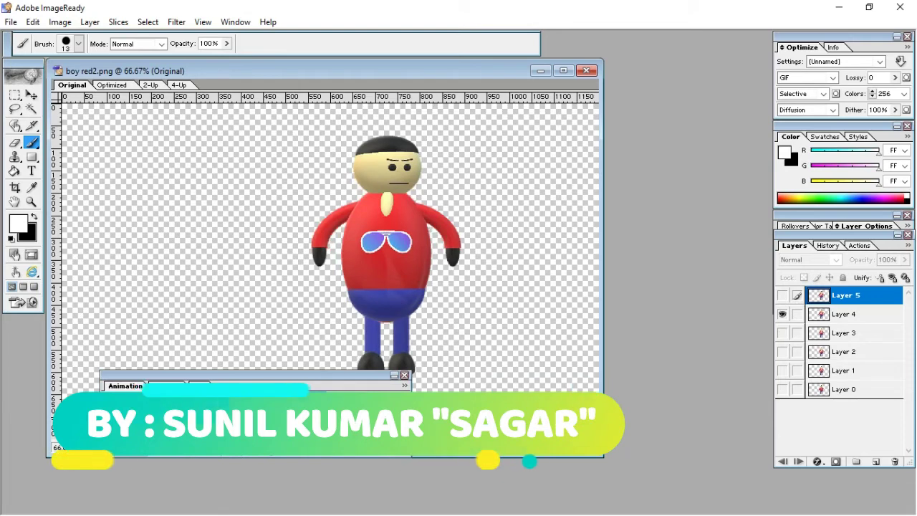
pyautogui.click(251, 451)
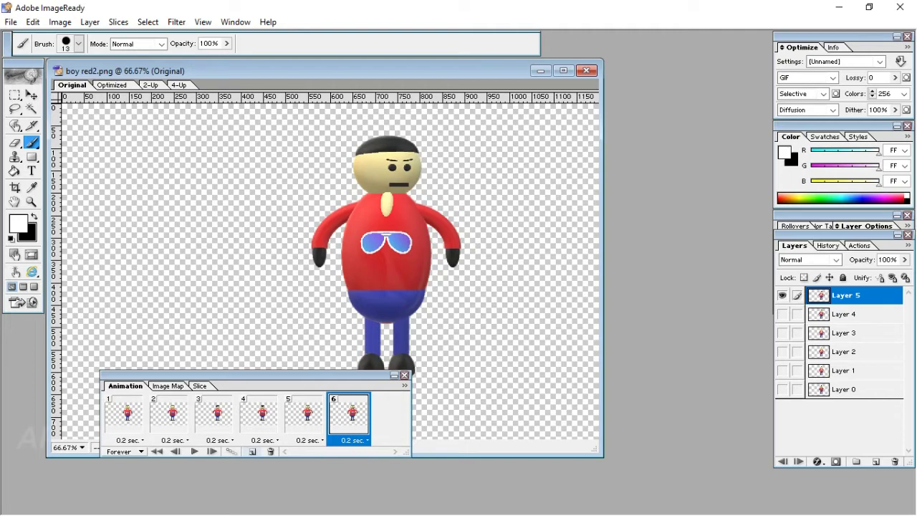
# - Extend the animation to frame 11, alternating between Layer 4 alone and Layer 5 shown over Layer 4 to make the mouth move
pyautogui.click(252, 451)
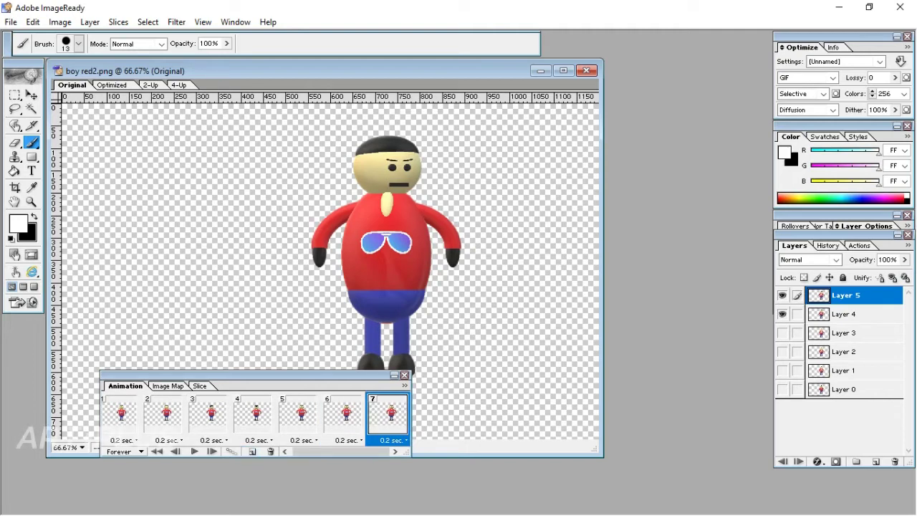
pyautogui.click(782, 295)
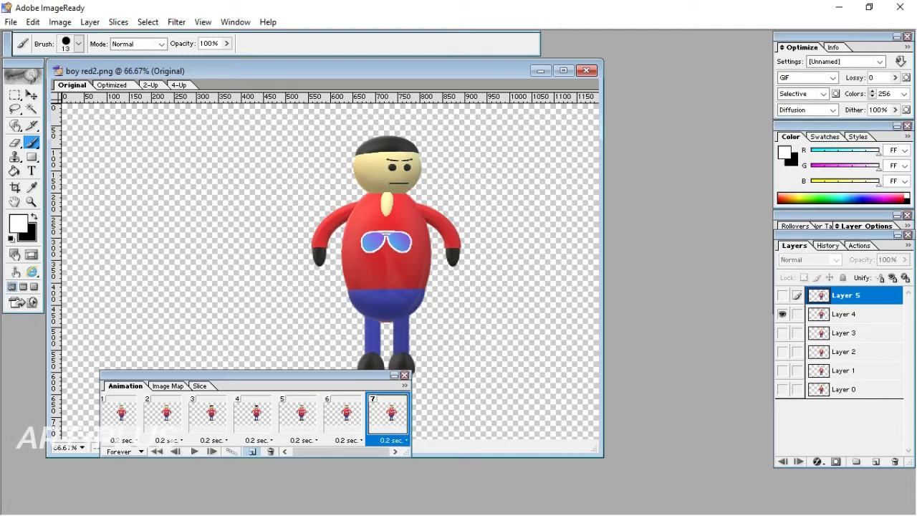
pyautogui.click(782, 295)
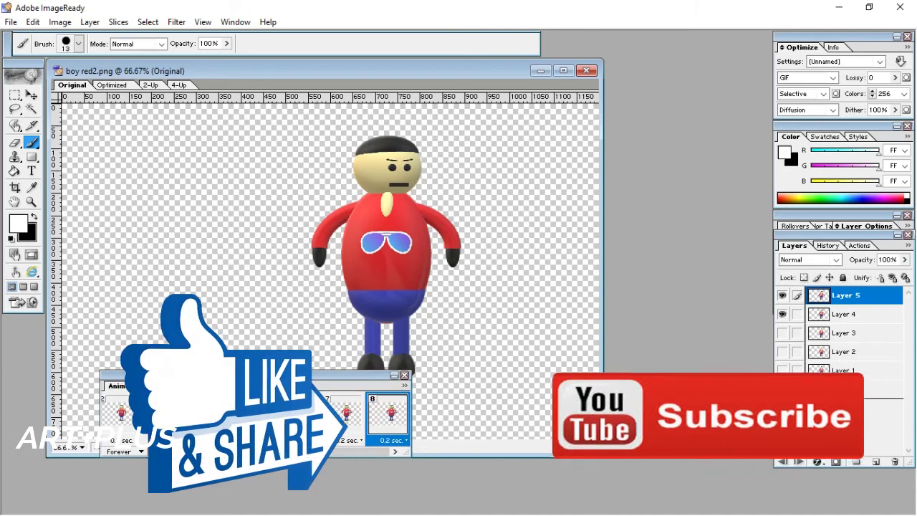
pyautogui.click(252, 451)
pyautogui.click(782, 295)
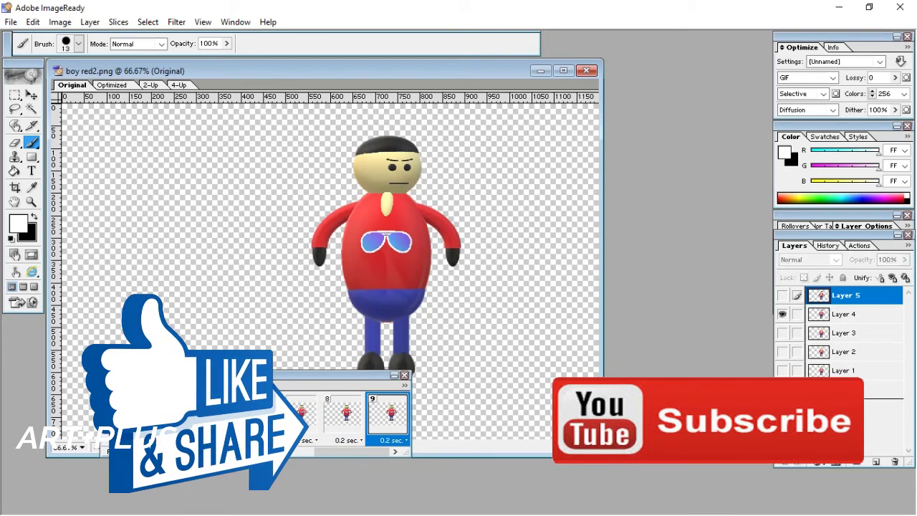
pyautogui.click(251, 451)
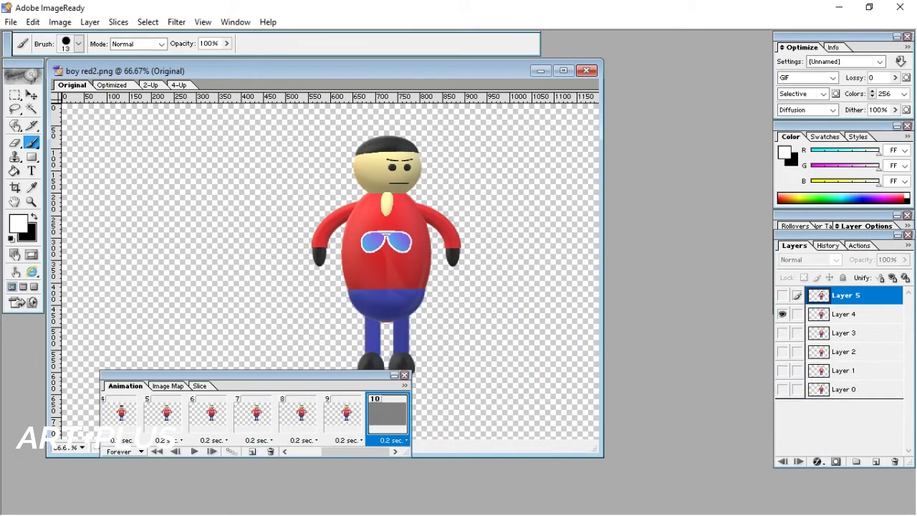
pyautogui.click(782, 295)
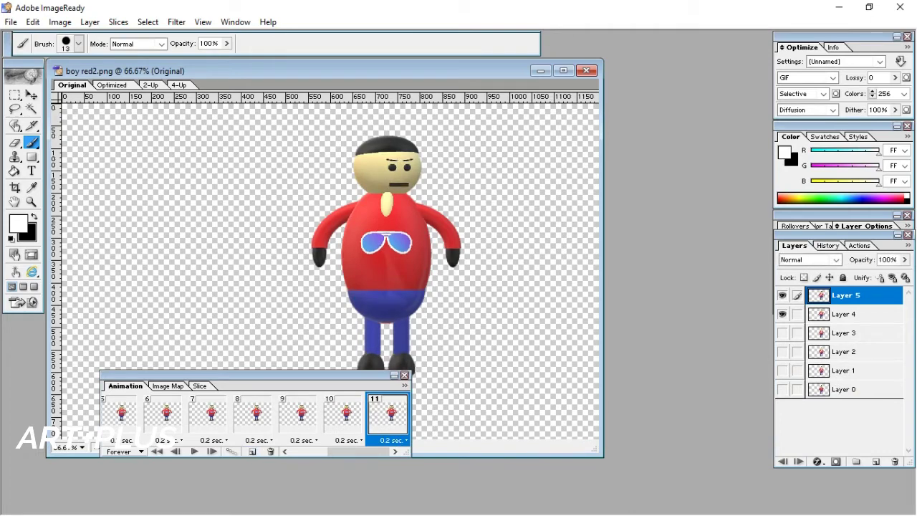
# - Set the delay of frame 11 to 0.5 seconds and the delay of frame 12 to 0.2 seconds
pyautogui.click(390, 439)
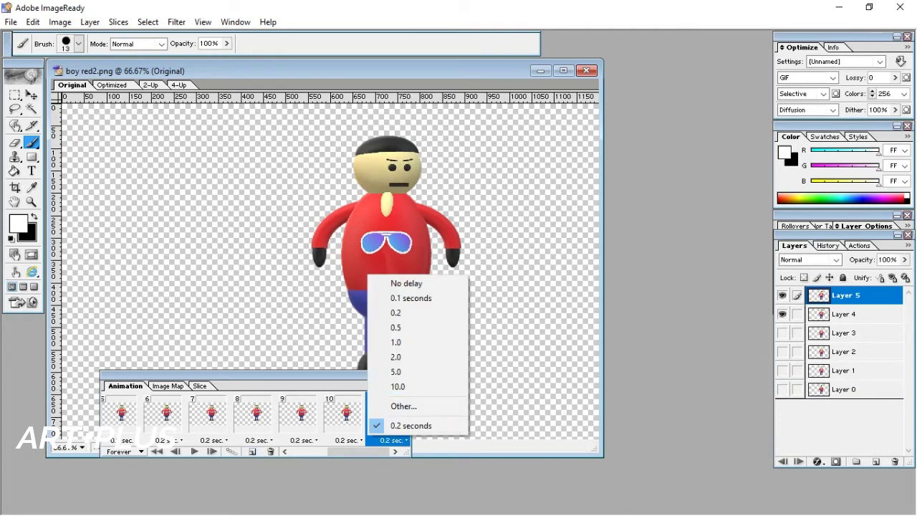
pyautogui.click(409, 328)
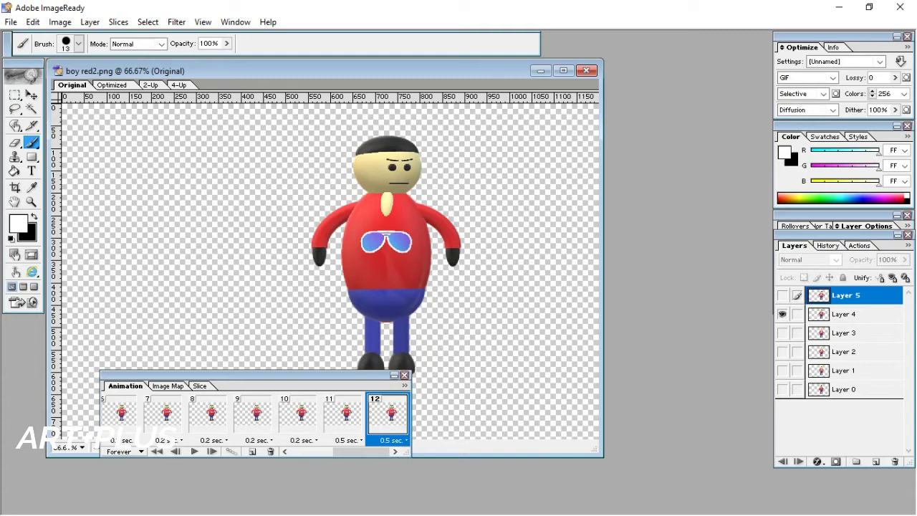
pyautogui.click(392, 439)
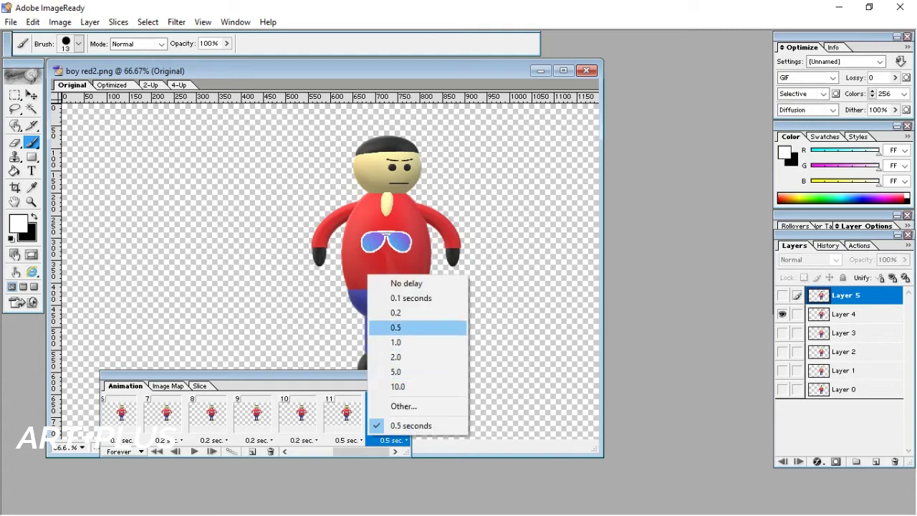
pyautogui.click(395, 312)
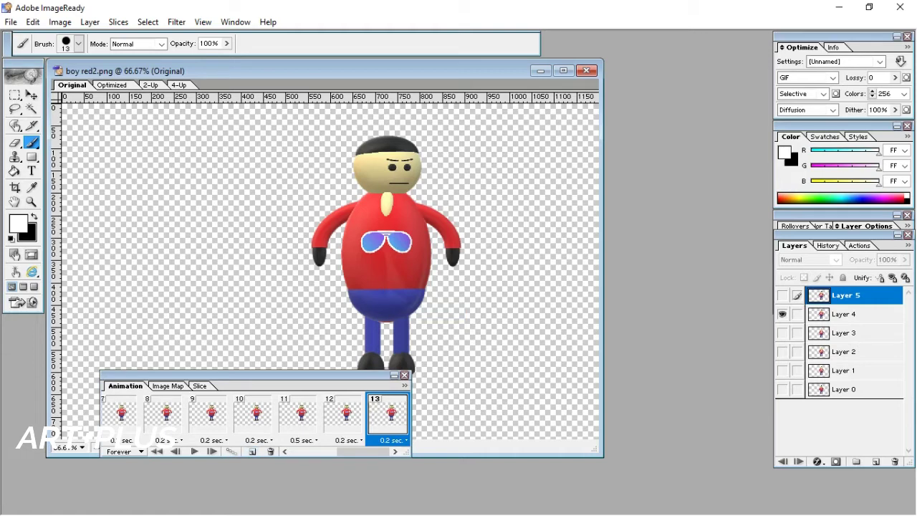
# - Extend the animation to frame 14 by toggling Layer 5 over Layer 4, and play it with the whole figure unobstructed
pyautogui.click(782, 295)
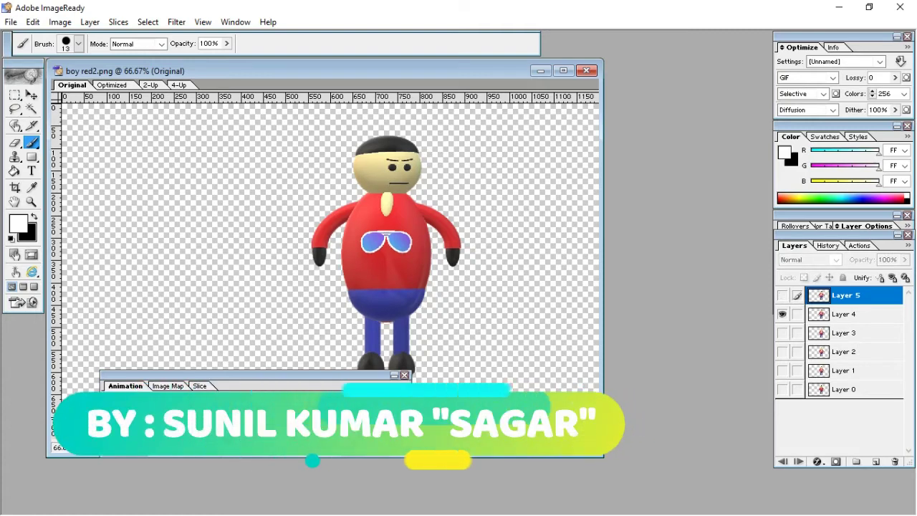
pyautogui.click(782, 295)
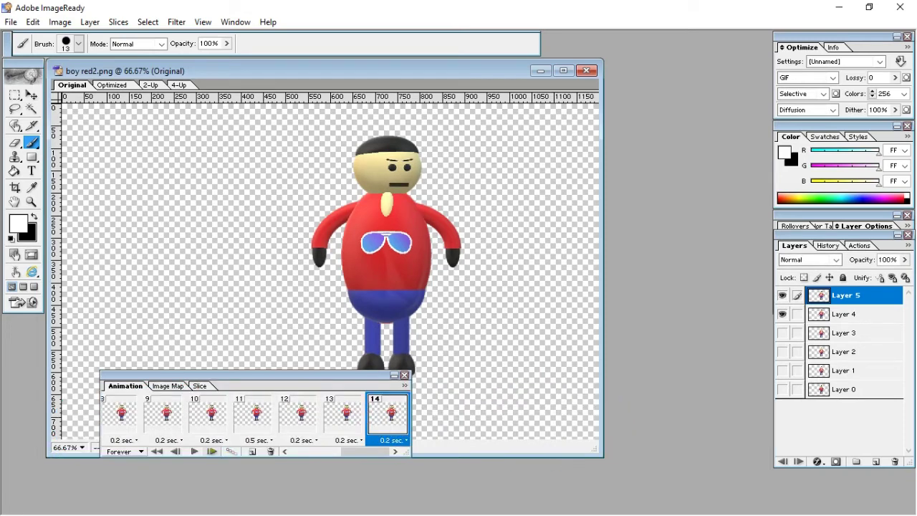
pyautogui.click(194, 451)
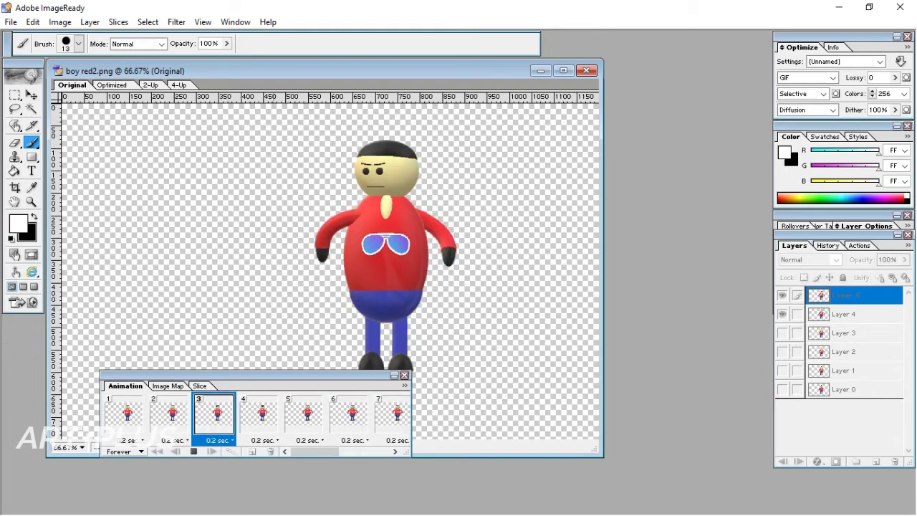
pyautogui.moveTo(186, 375); pyautogui.dragTo(283, 414)
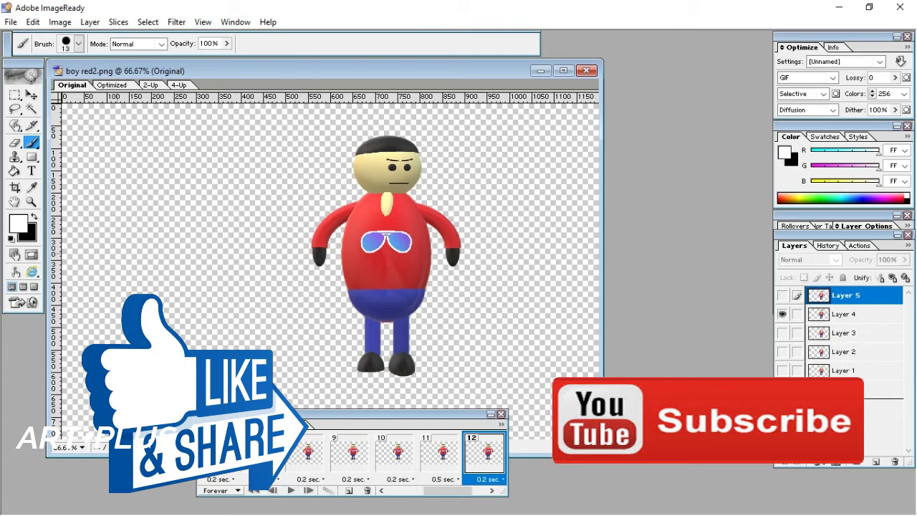
# - Save the animation as an optimized, images-only GIF named redred2.gif in the GIF folder
pyautogui.click(11, 22)
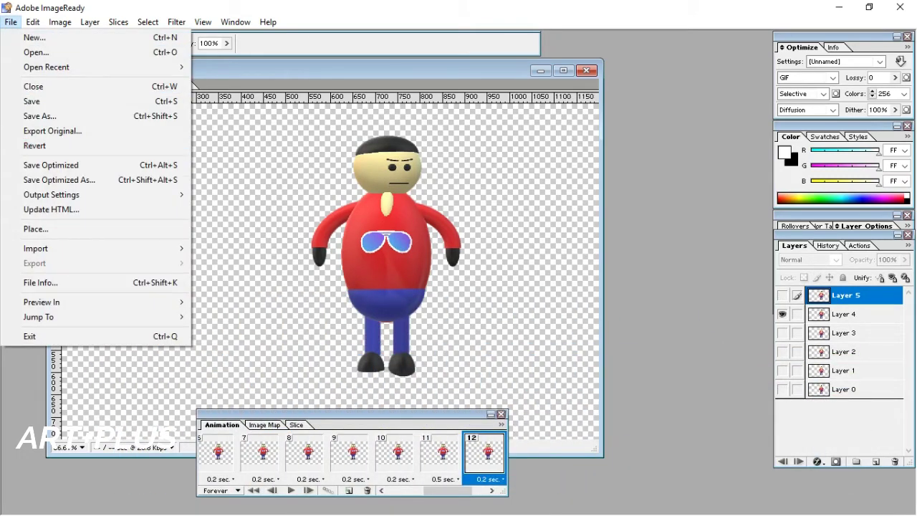
pyautogui.moveTo(52, 194)
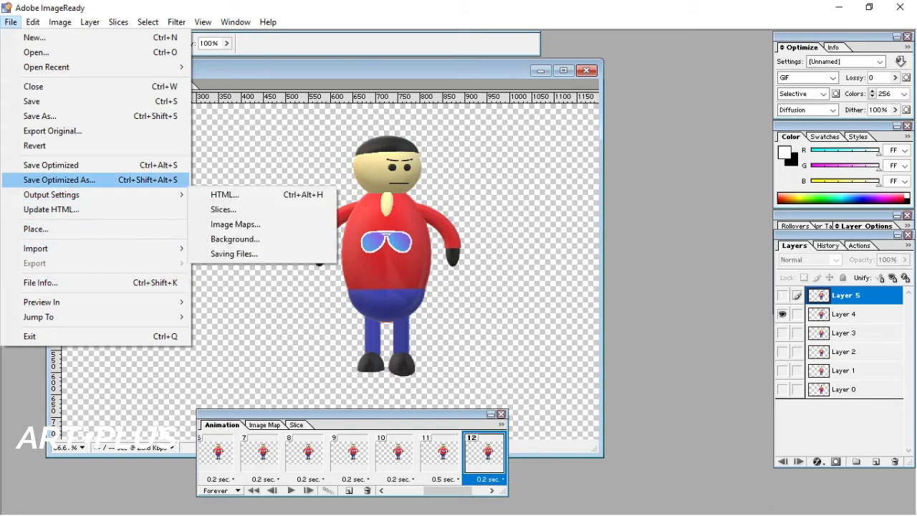
pyautogui.click(64, 179)
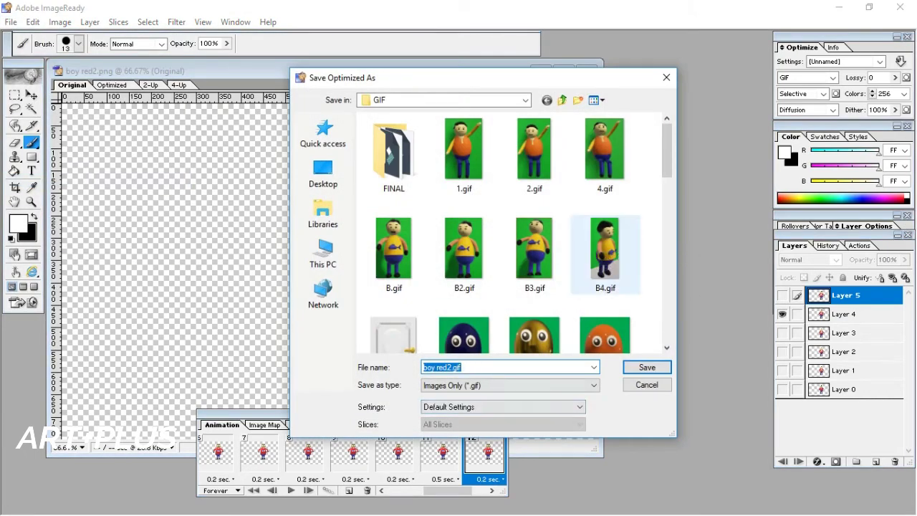
pyautogui.scroll(-10, 515, 230)
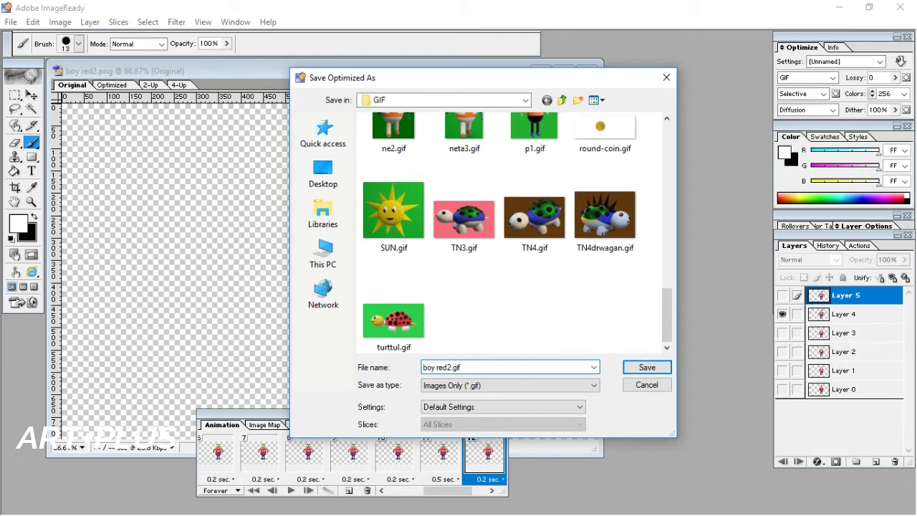
pyautogui.press('BackSpace')
pyautogui.press('BackSpace')
pyautogui.press('BackSpace')
pyautogui.press('BackSpace')
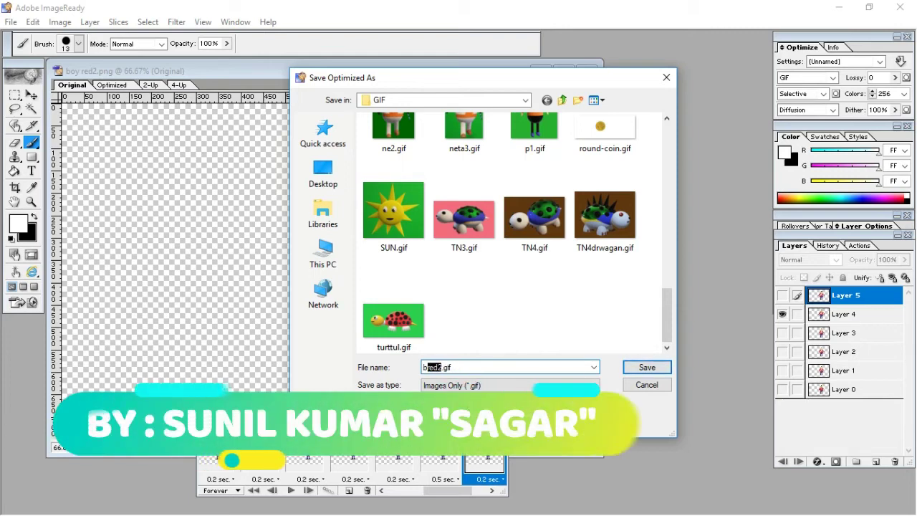
pyautogui.write('red')
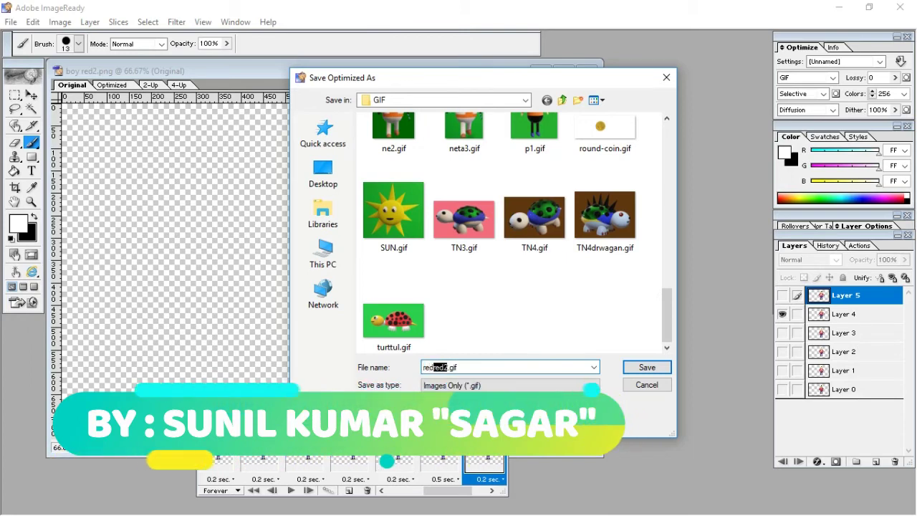
pyautogui.hotkey('shift', 'Right')
pyautogui.hotkey('shift', 'Right')
pyautogui.hotkey('shift', 'Right')
pyautogui.hotkey('shift', 'Right')
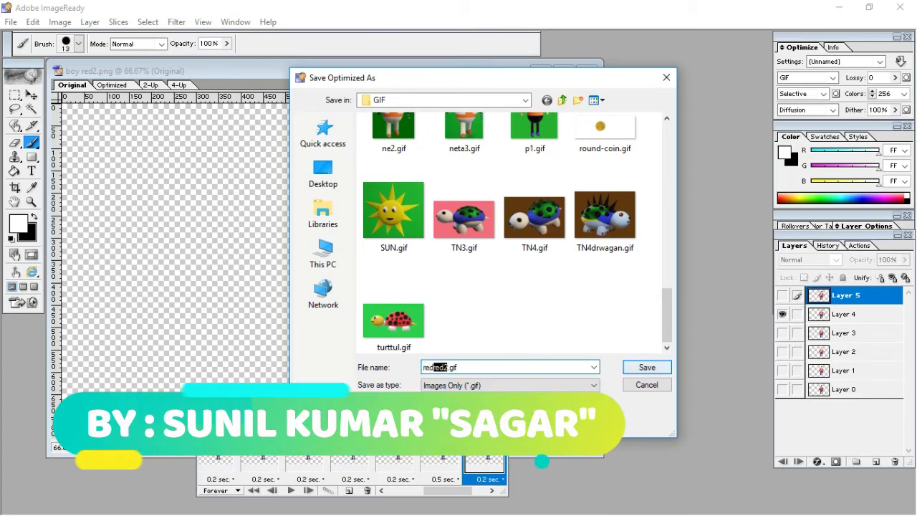
pyautogui.click(647, 367)
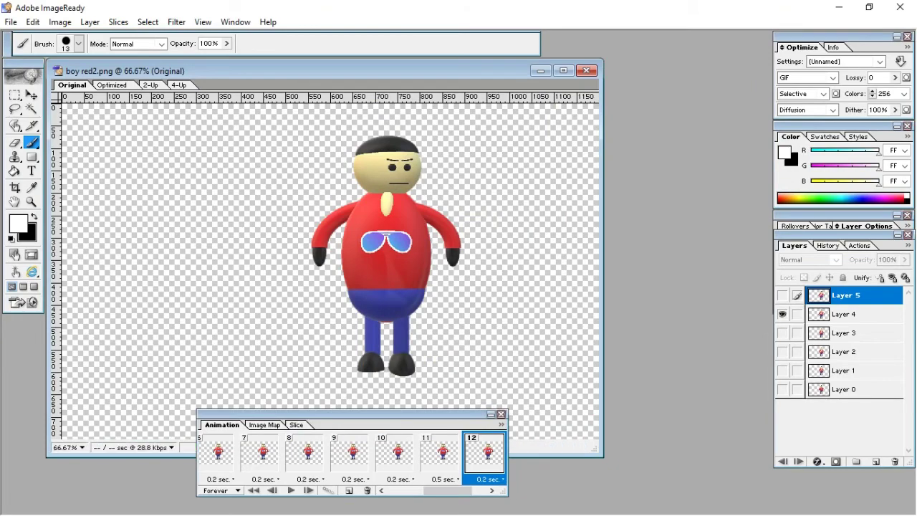
# - Find redred2.gif in the GIF folder and bring up the choice of programs for opening it
pyautogui.hotkey('ctrl', 'o')
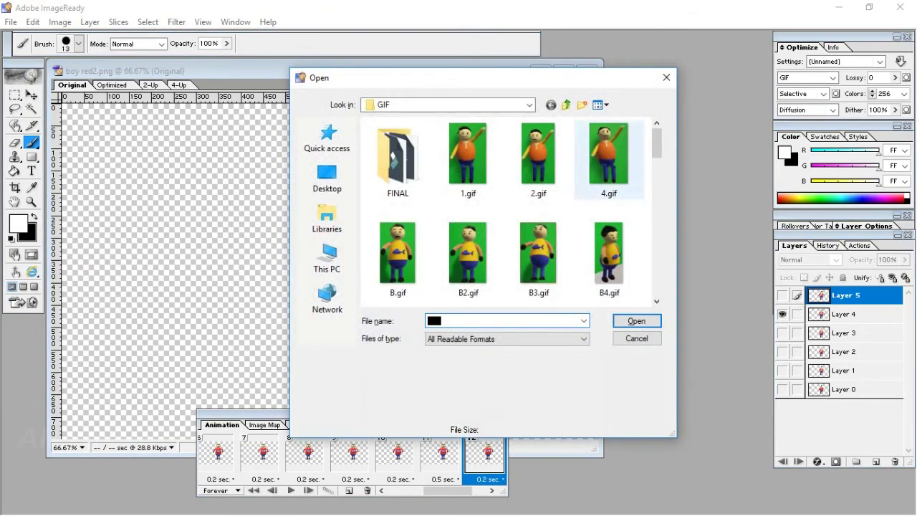
pyautogui.scroll(-10, 510, 211)
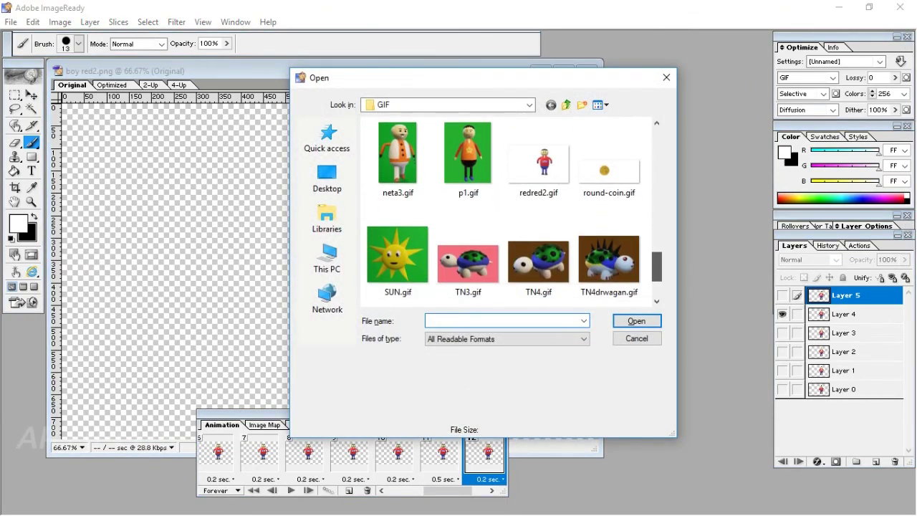
pyautogui.scroll(1, 538, 168)
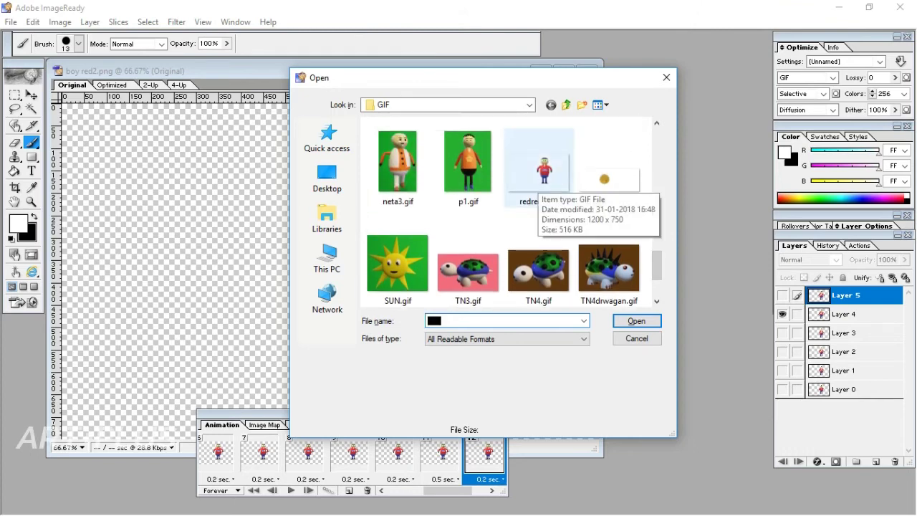
pyautogui.click(538, 176)
pyautogui.rightClick(539, 144)
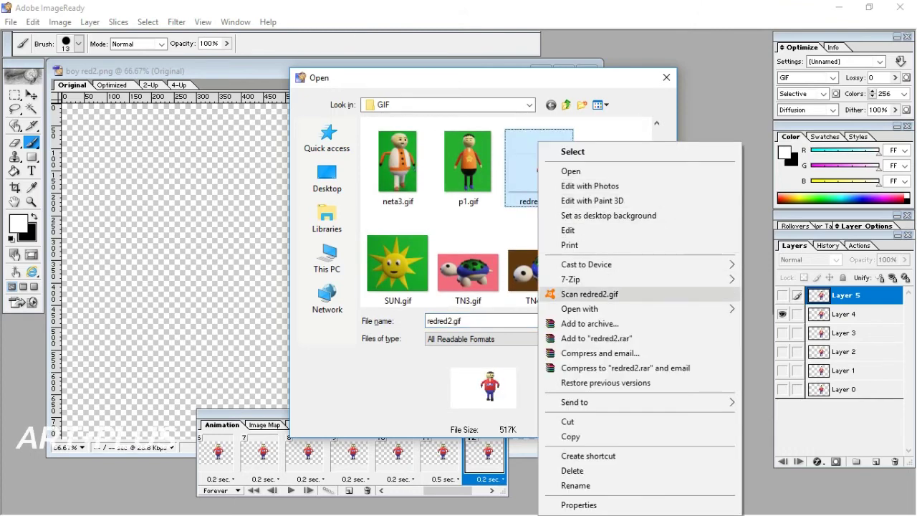
pyautogui.moveTo(579, 308)
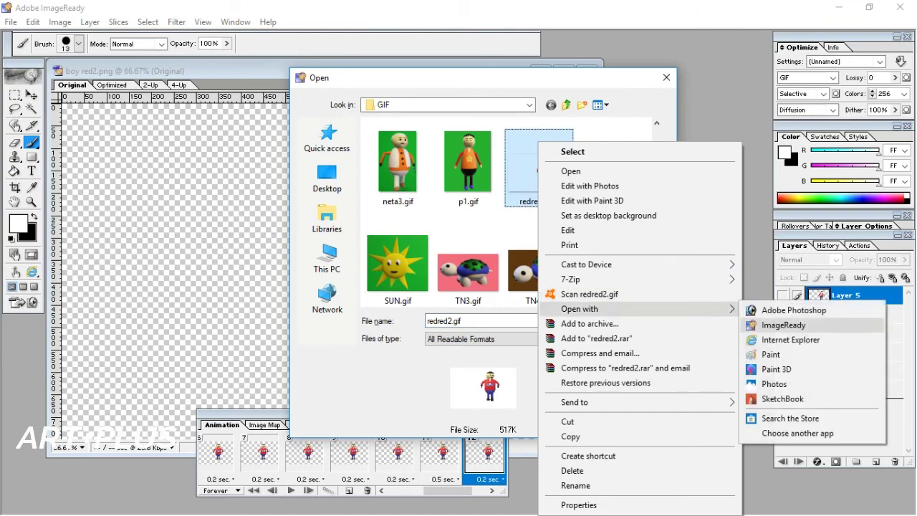